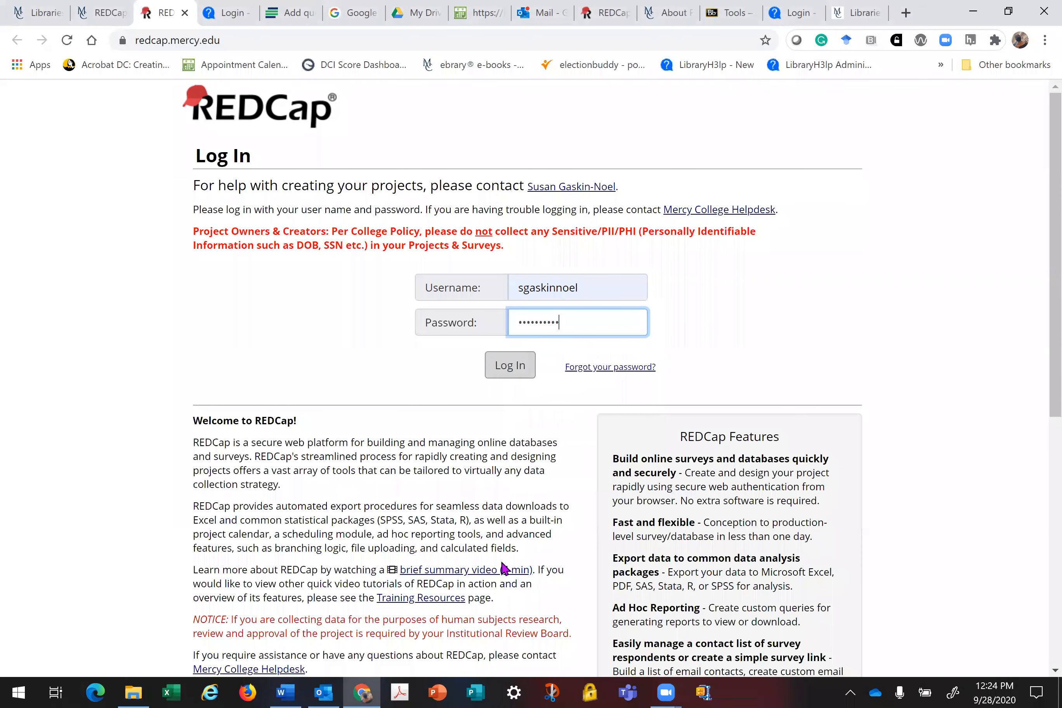
Step: Log in to REDCap to reach the My Projects list
{"action": "key", "text": "Return"}
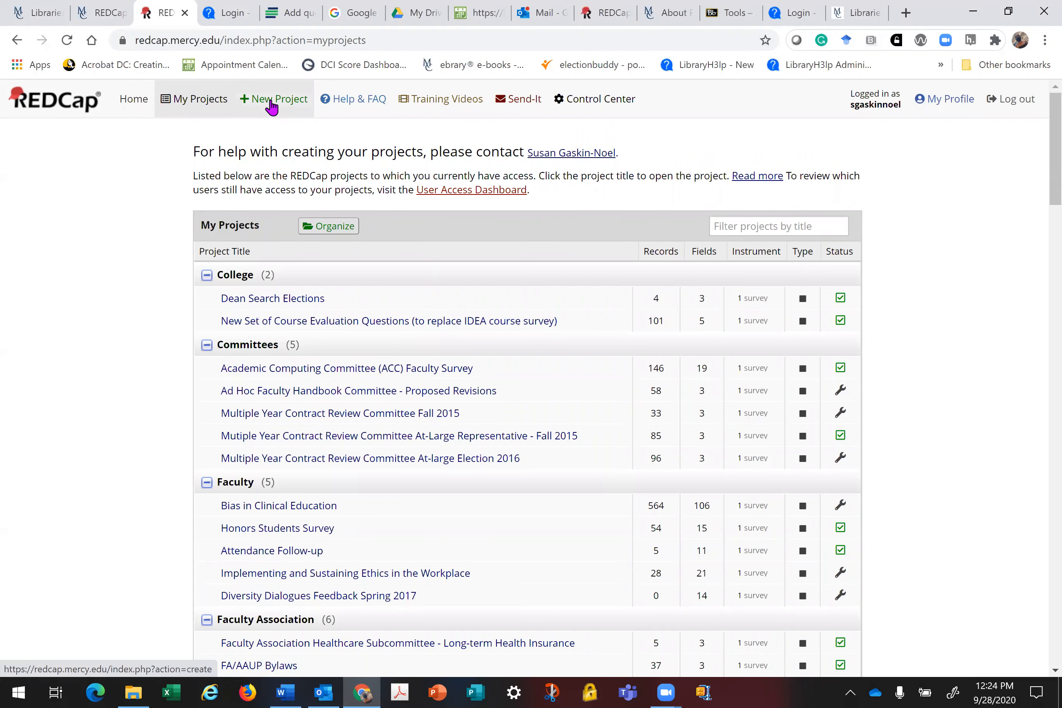
Step: Create the project 'Test Project for NURS 502' with purpose Other, specified as 'Class Assignment'
{"action": "left_click", "coordinate": [272, 108]}
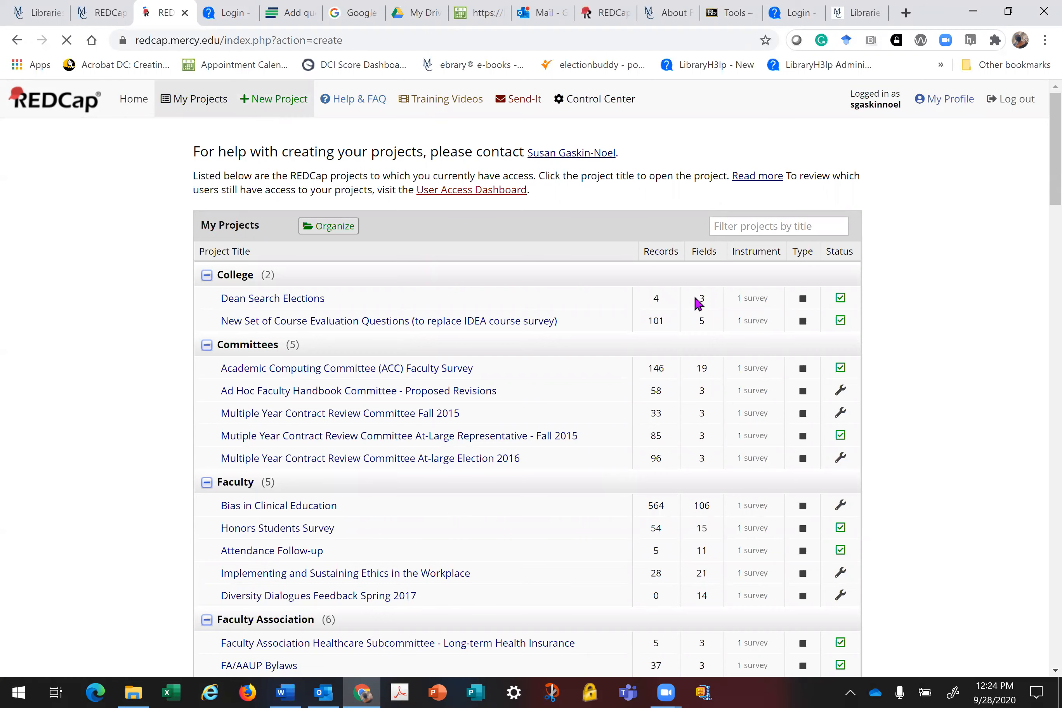
{"action": "type", "text": "T"}
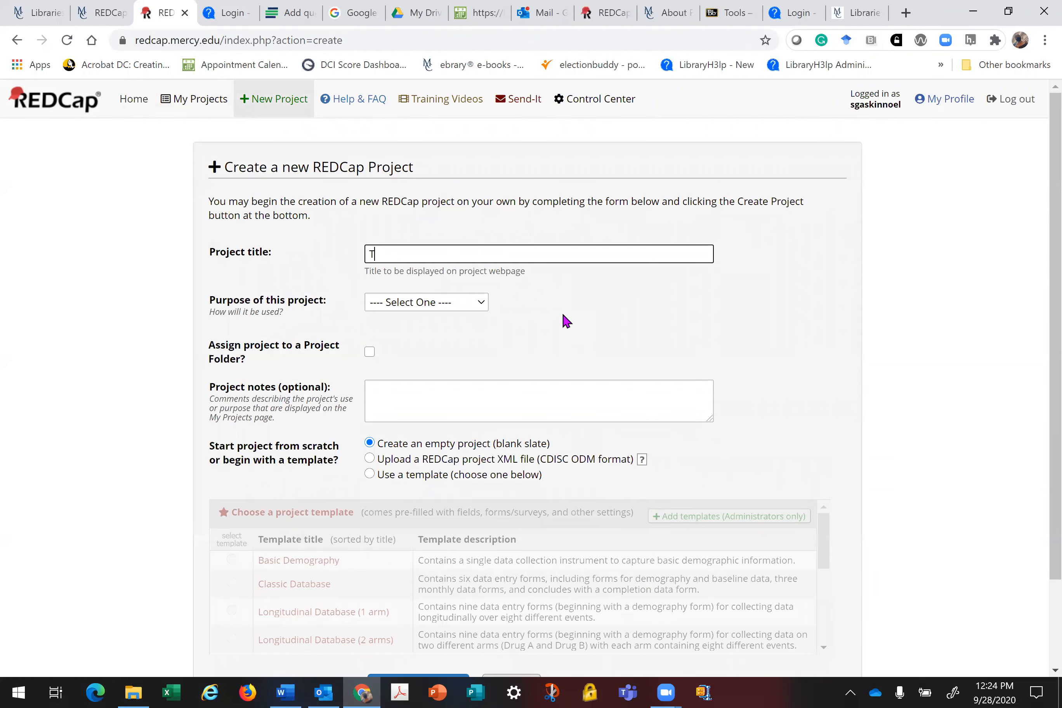
{"action": "type", "text": "est Project for NURS 502"}
{"action": "left_click", "coordinate": [482, 305]}
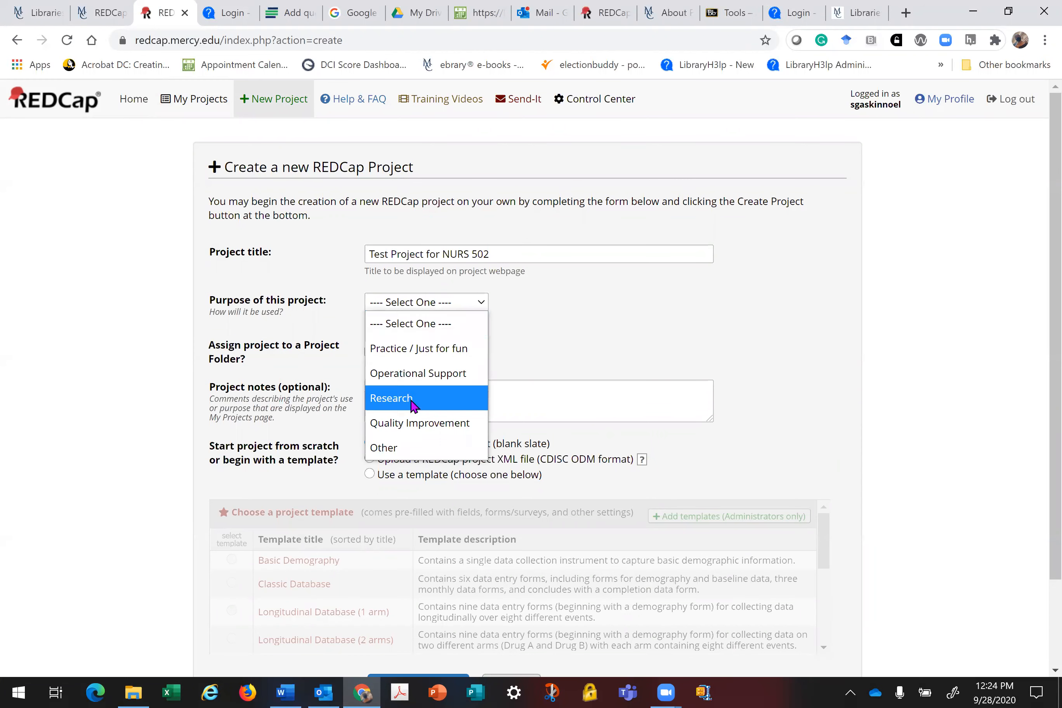
{"action": "left_click", "coordinate": [391, 450]}
{"action": "left_click", "coordinate": [486, 326]}
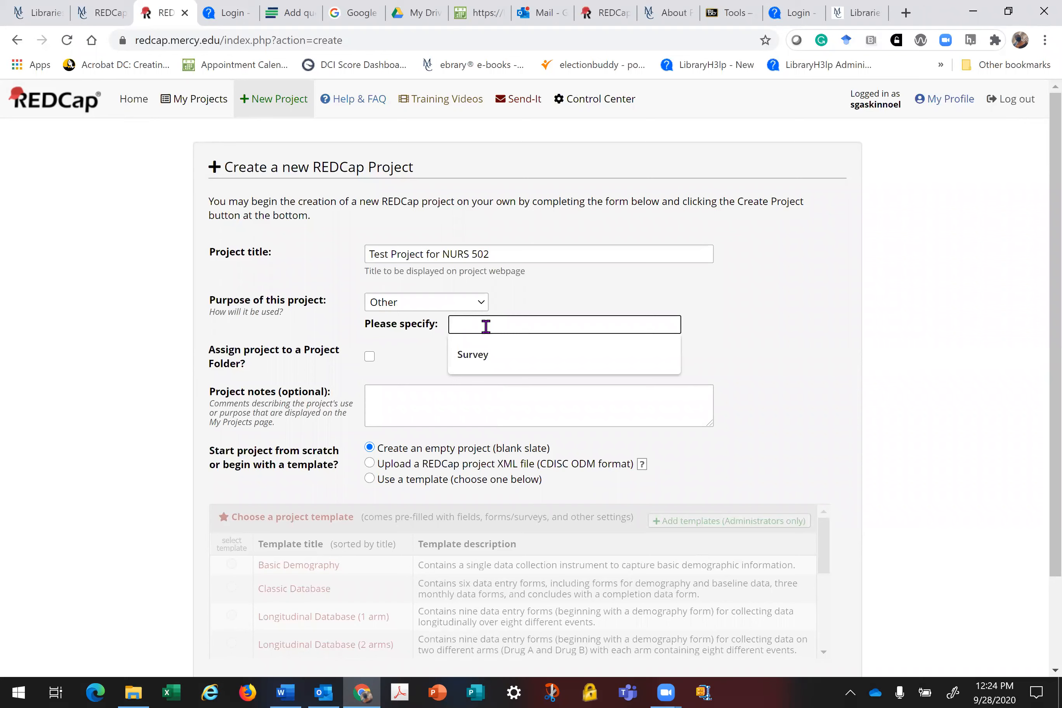
{"action": "type", "text": "Class Assignment"}
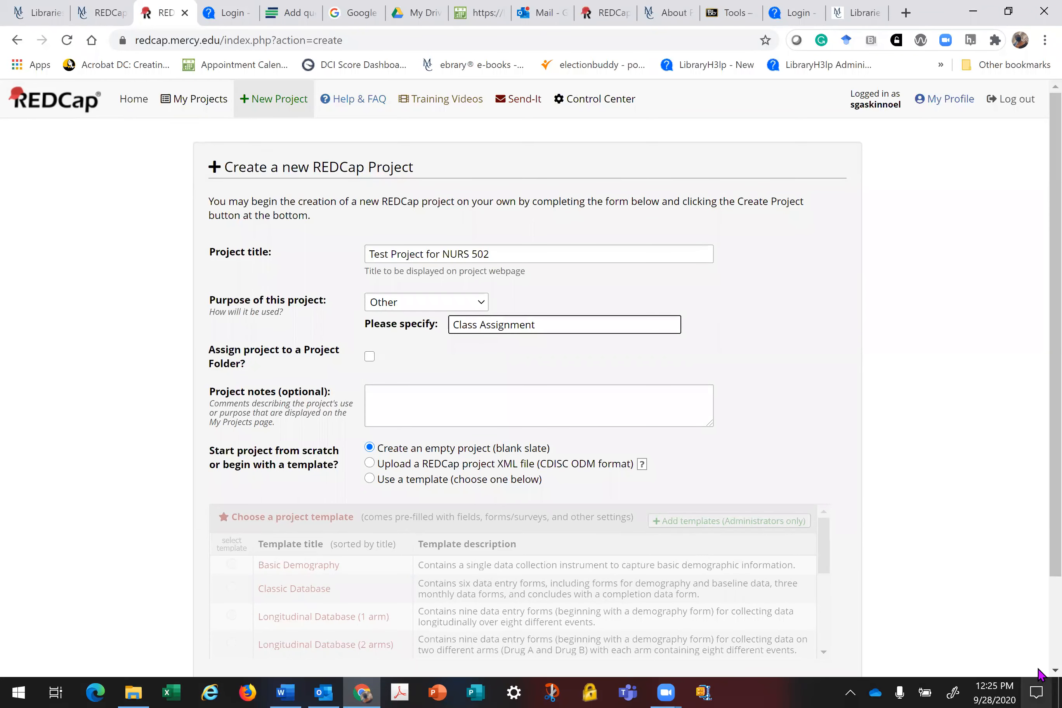
{"action": "scroll", "coordinate": [1040, 672], "scroll_direction": "down", "scroll_amount": 1}
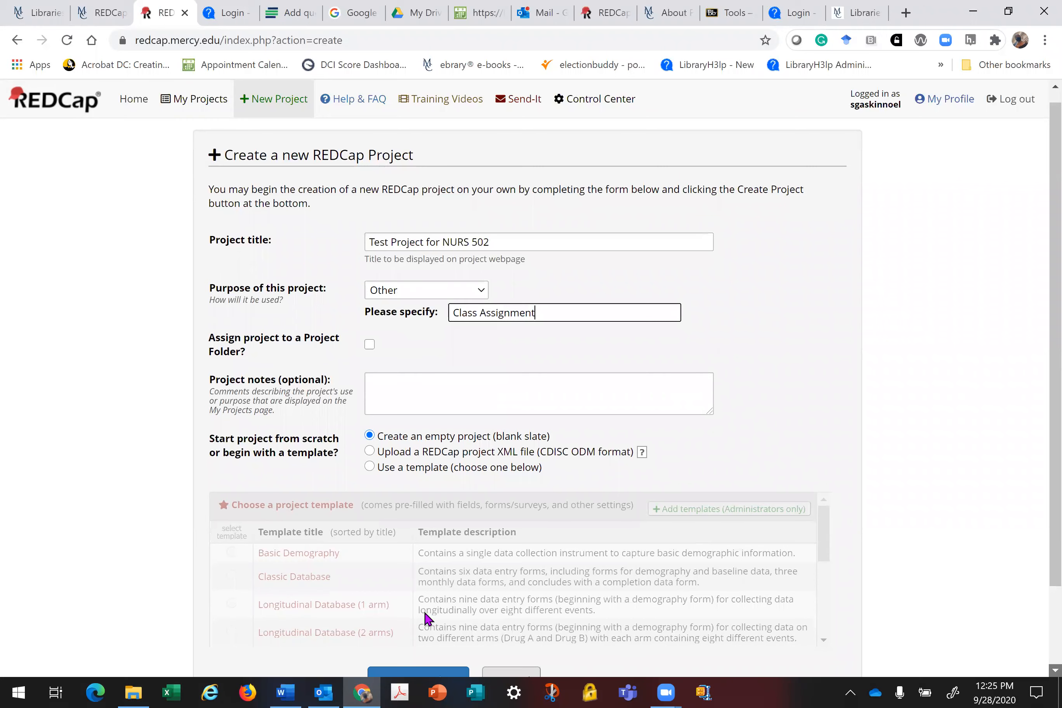
{"action": "scroll", "coordinate": [412, 588], "scroll_direction": "down", "scroll_amount": 2}
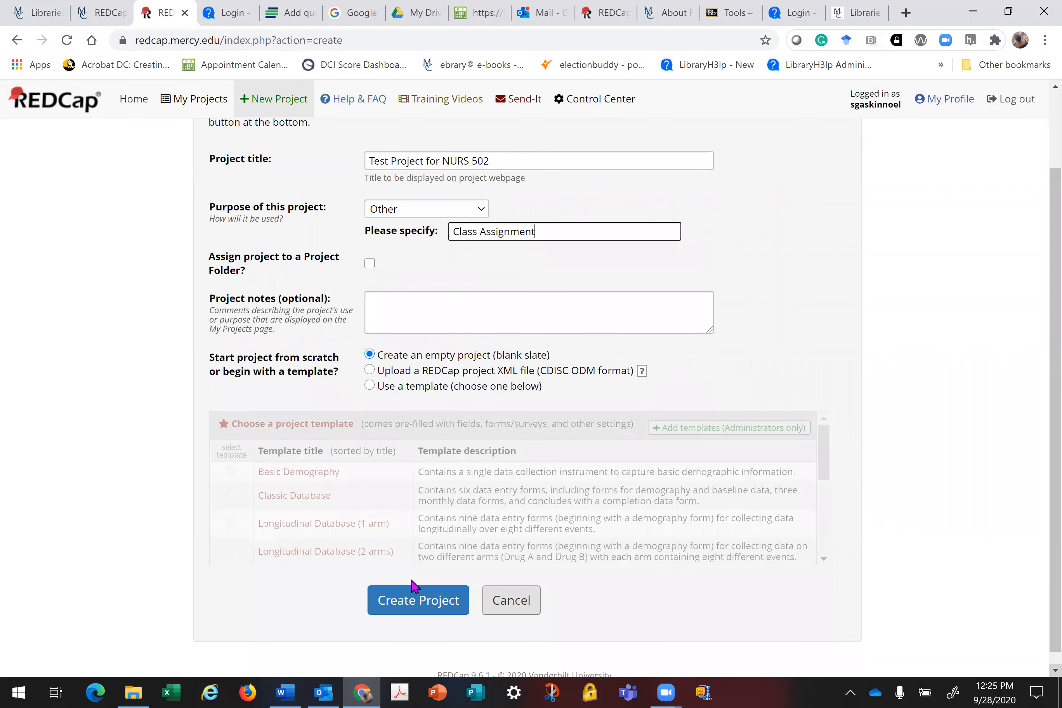
{"action": "scroll", "coordinate": [413, 586], "scroll_direction": "down", "scroll_amount": 1}
{"action": "left_click", "coordinate": [414, 587]}
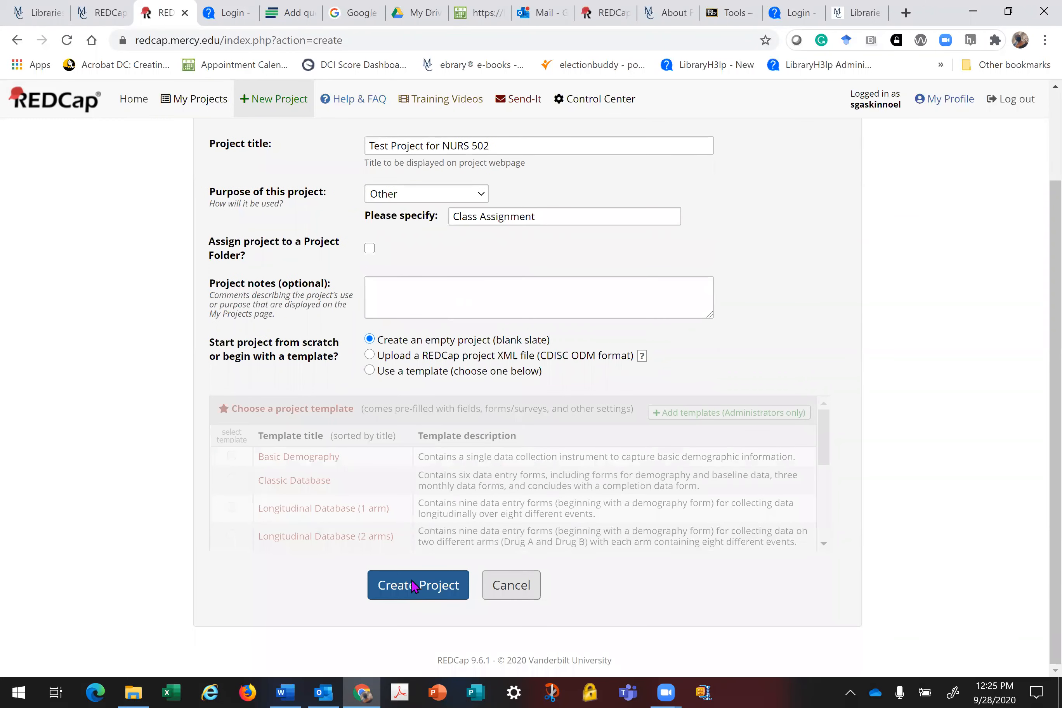
{"action": "left_click", "coordinate": [413, 585]}
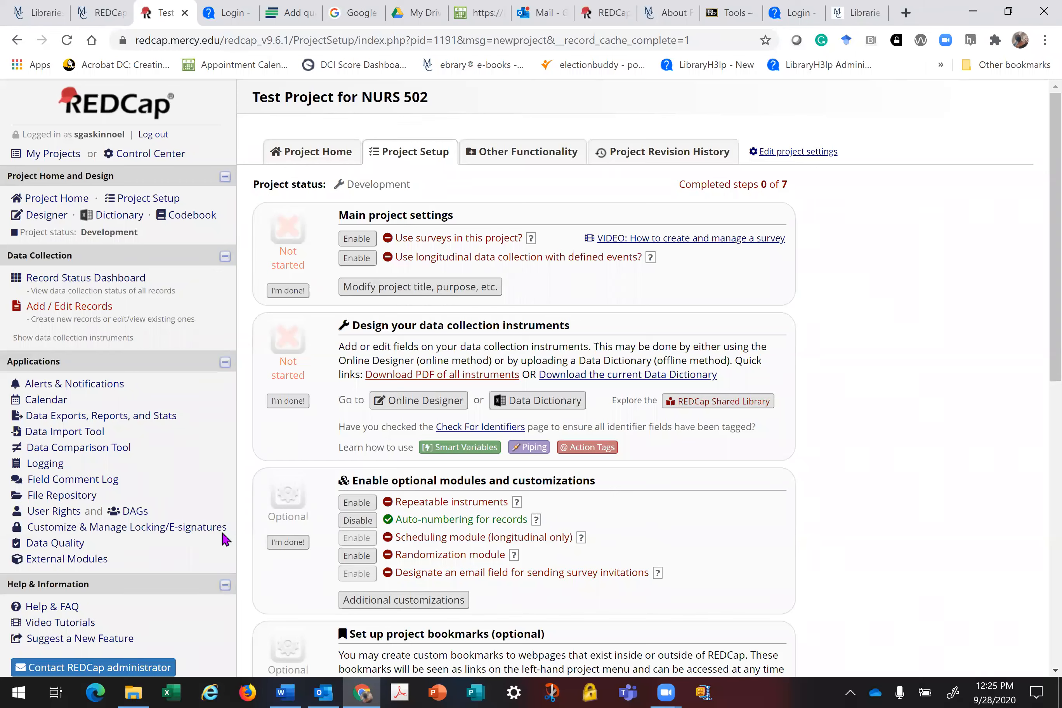
Step: Enable surveys for the project and go to the Online Designer
{"action": "left_click", "coordinate": [359, 240]}
{"action": "left_click", "coordinate": [356, 238]}
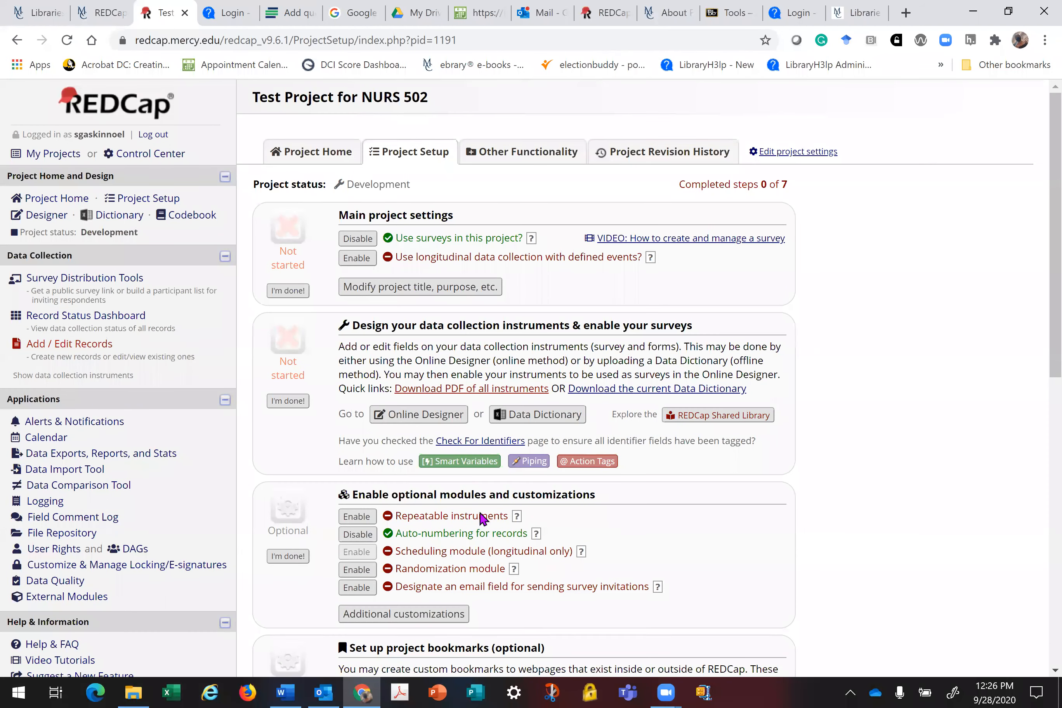
{"action": "left_click", "coordinate": [417, 416]}
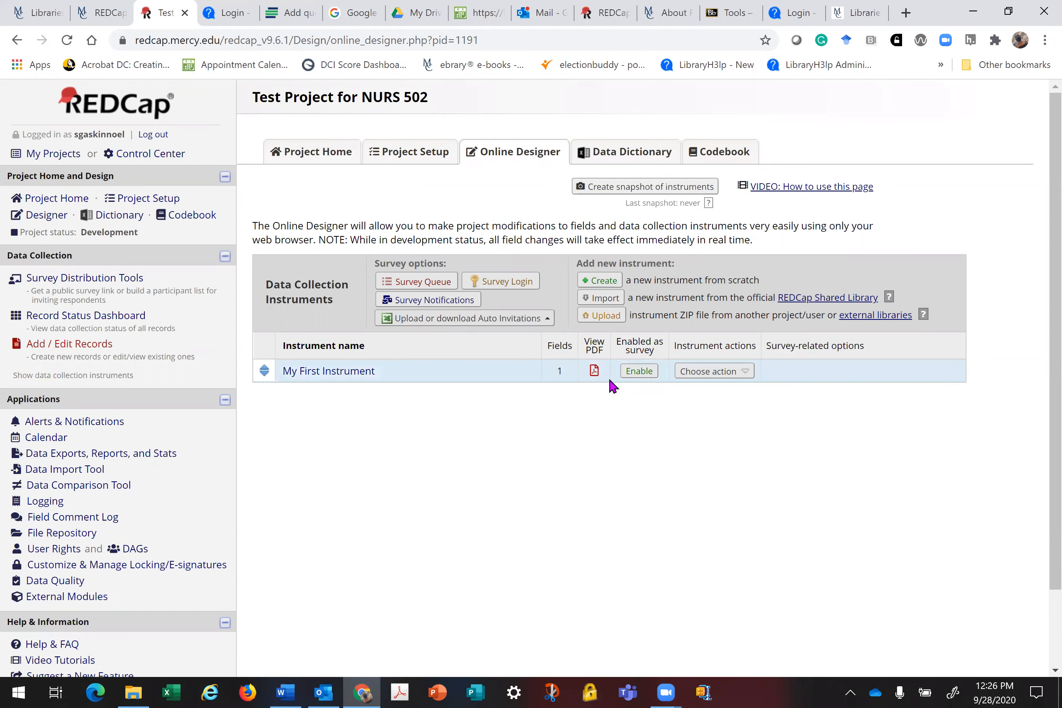
Step: Enable My First Instrument as a survey to bring up its survey setup page
{"action": "left_click", "coordinate": [637, 374]}
{"action": "left_click", "coordinate": [637, 374]}
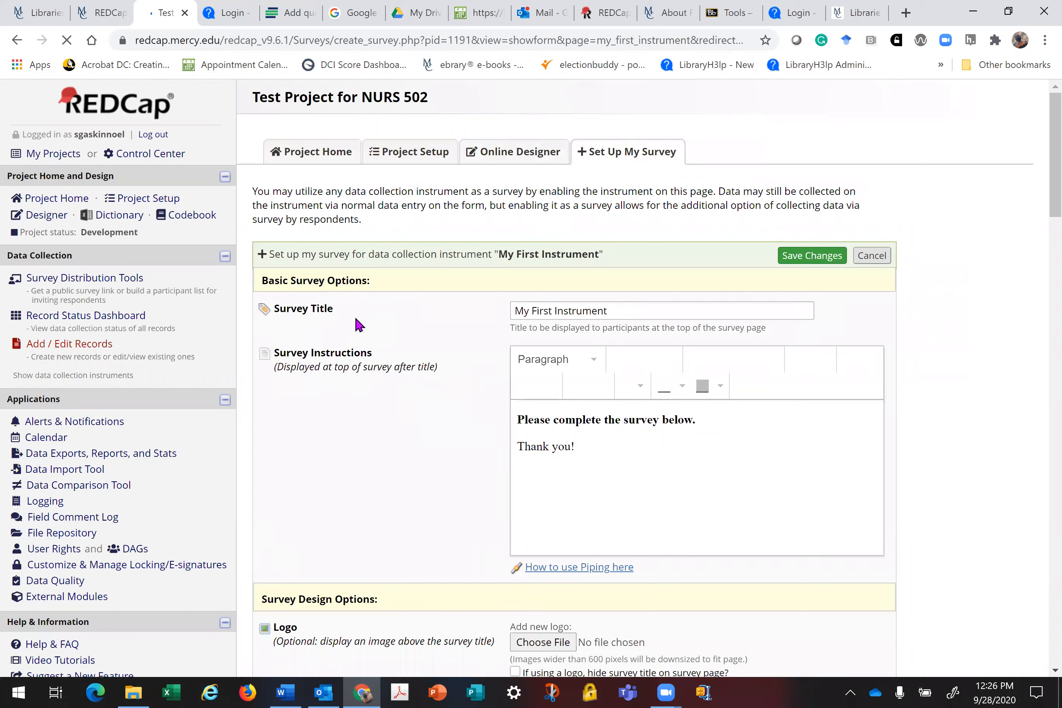
{"action": "left_click", "coordinate": [614, 311]}
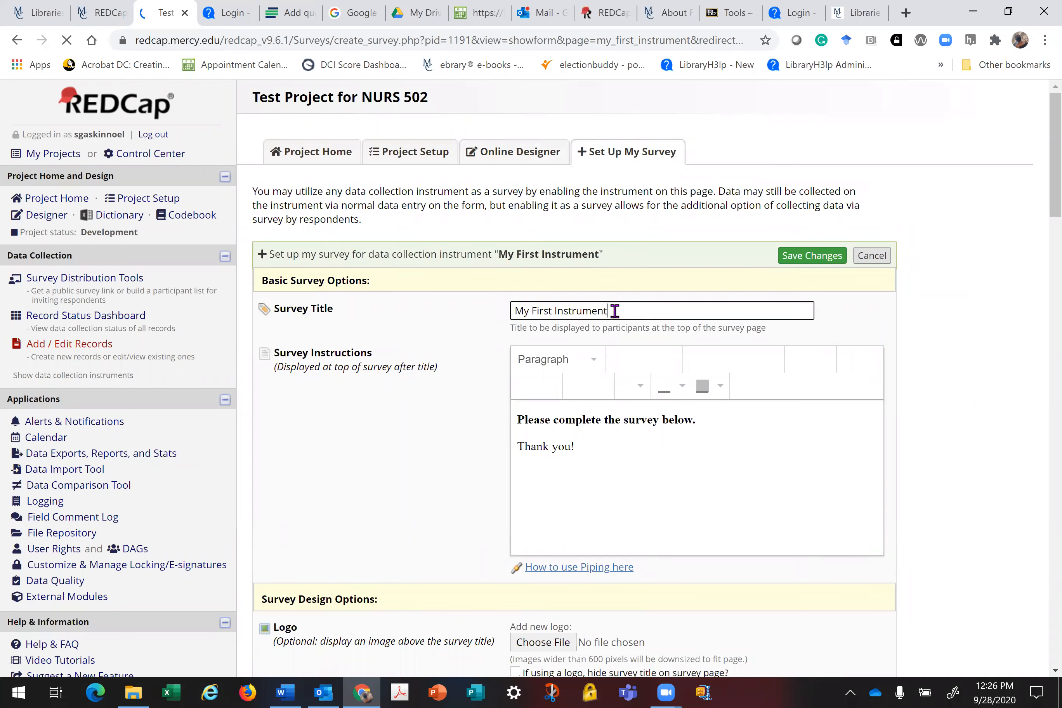
Step: Replace the survey title with 'Test Project for NURS 502'
{"action": "triple_click", "coordinate": [615, 311]}
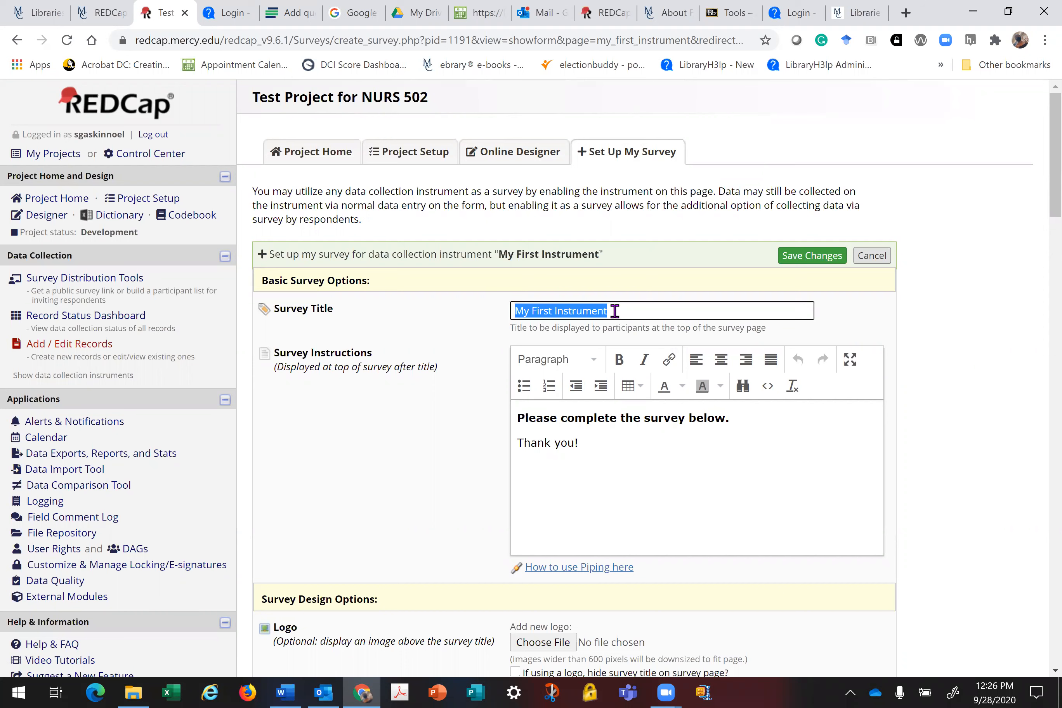
{"action": "type", "text": "Test Pro"}
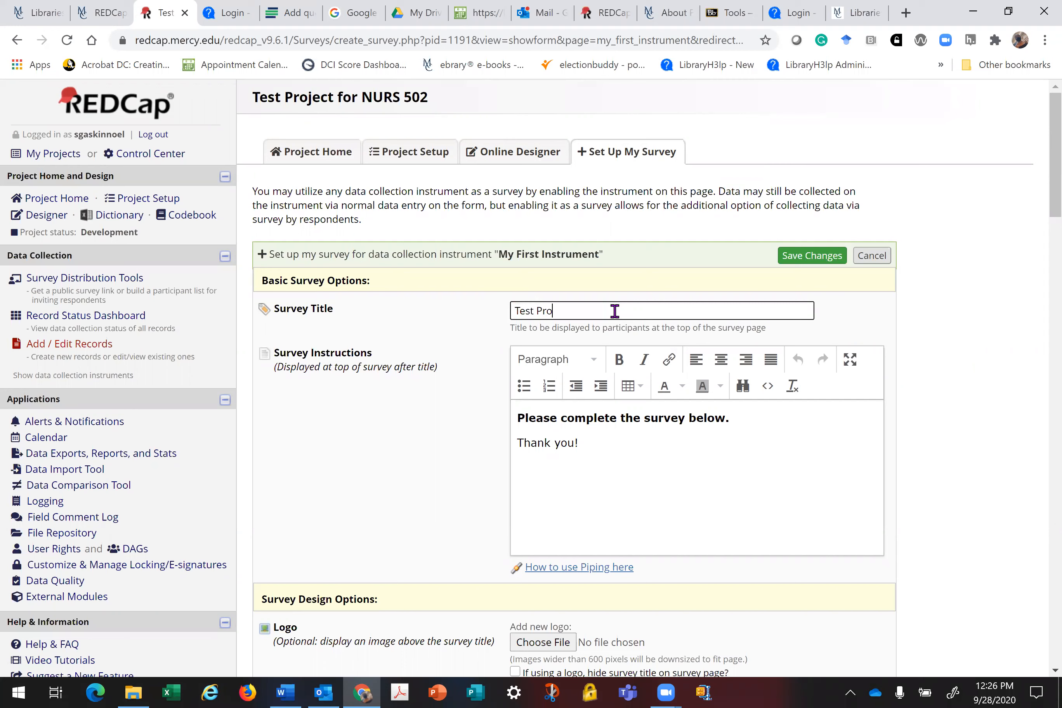
{"action": "type", "text": "ject for NURS 502"}
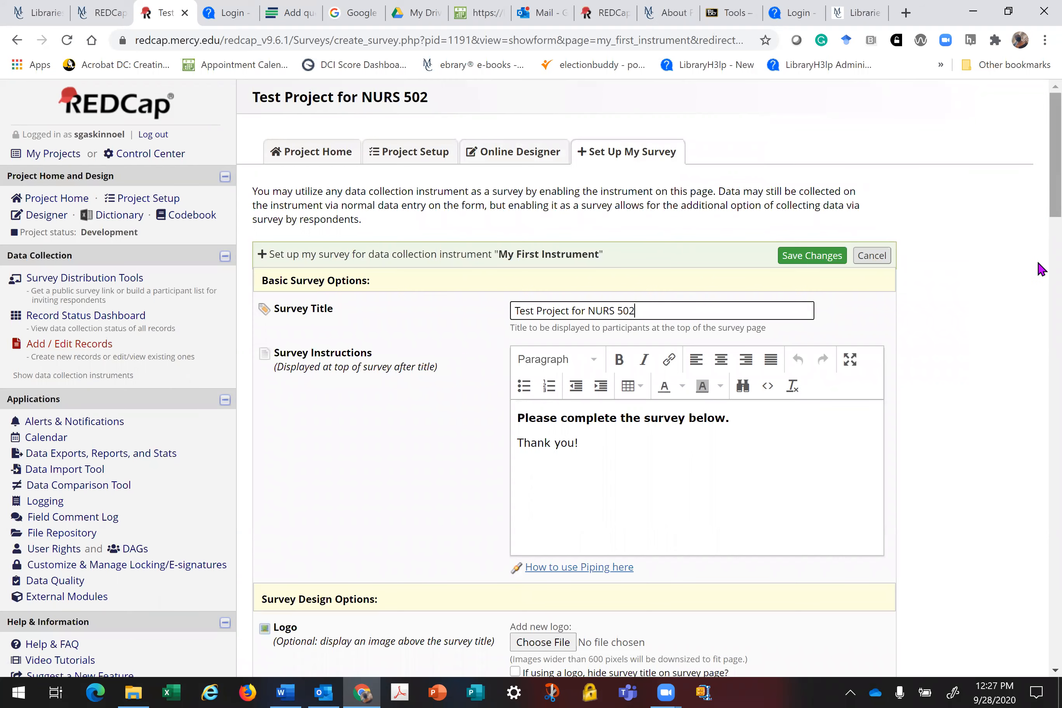
{"action": "scroll", "coordinate": [1040, 269], "scroll_direction": "down", "scroll_amount": 1}
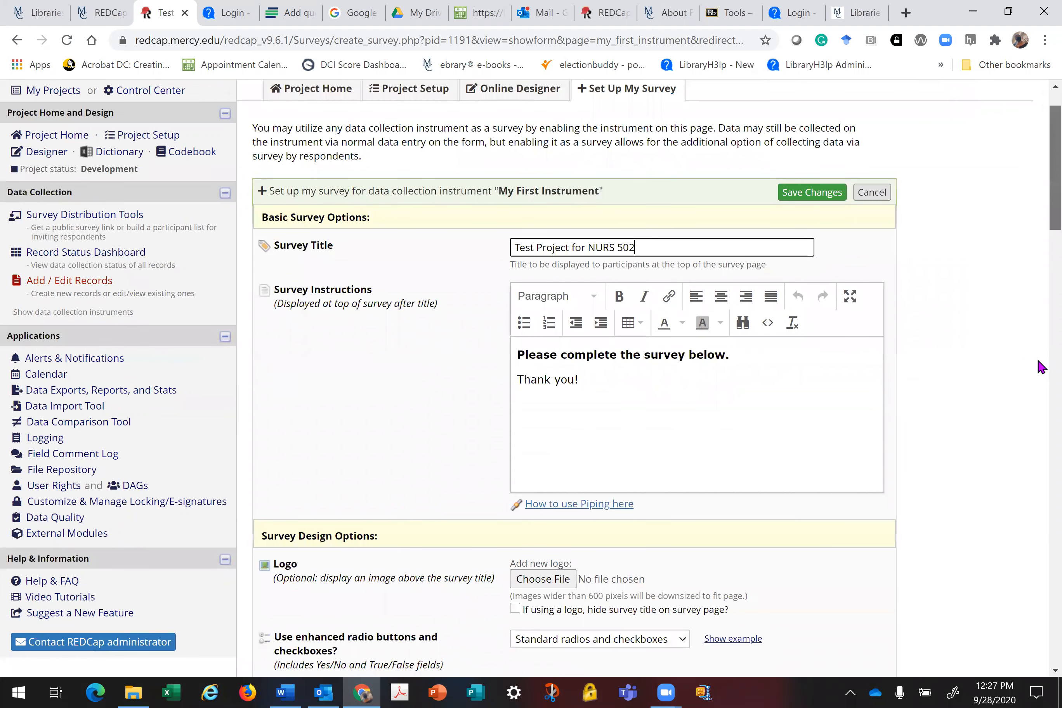
Step: Set Question Numbering to 'Custom numbered' and save the survey settings
{"action": "scroll", "coordinate": [1041, 365], "scroll_direction": "down", "scroll_amount": 3}
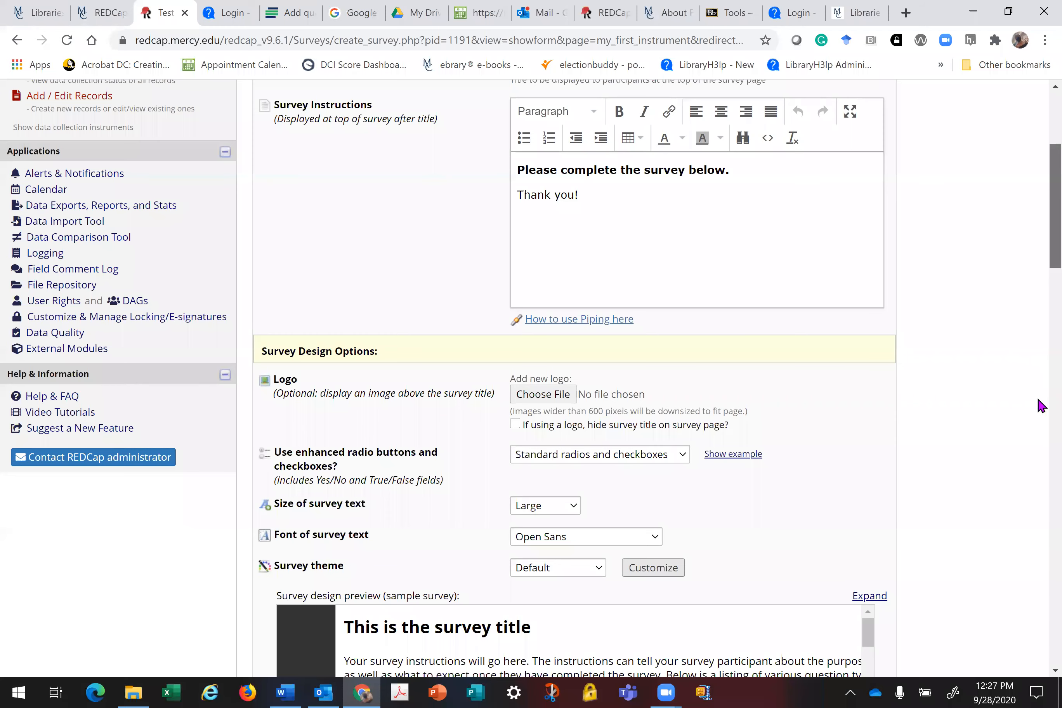
{"action": "scroll", "coordinate": [1039, 407], "scroll_direction": "down", "scroll_amount": 9}
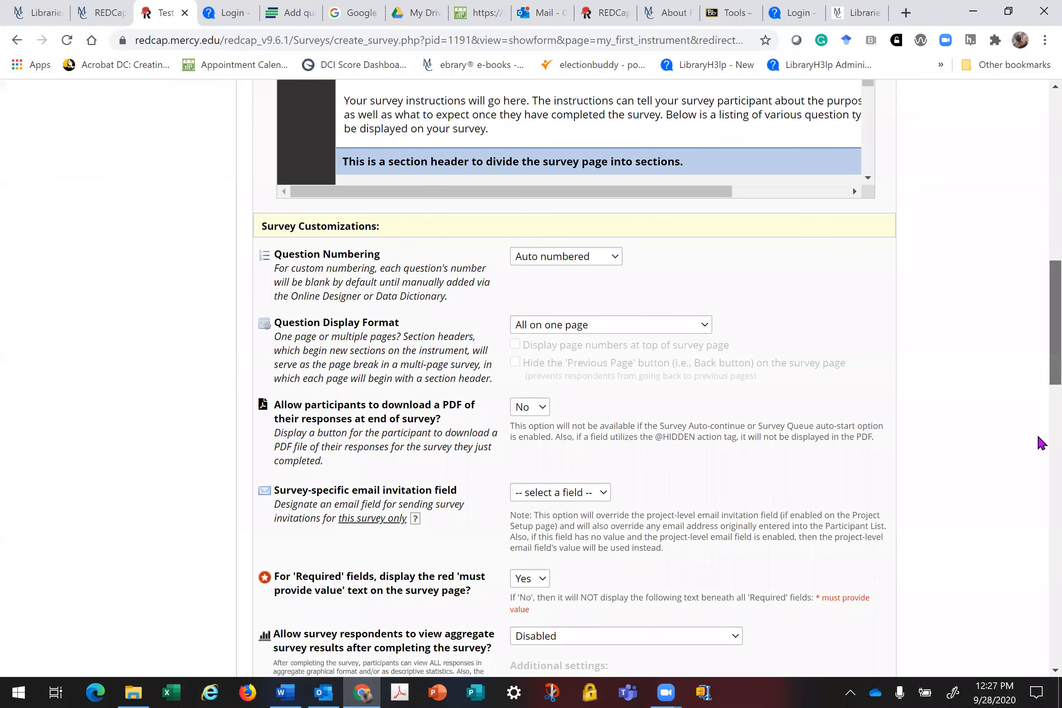
{"action": "scroll", "coordinate": [1041, 446], "scroll_direction": "down", "scroll_amount": 6}
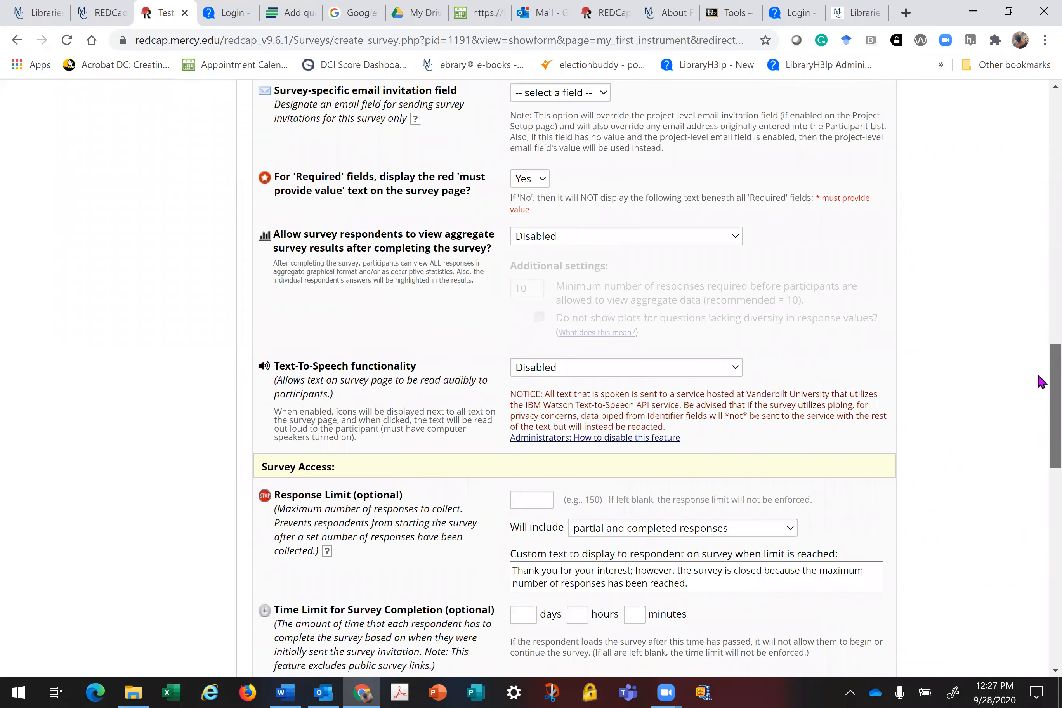
{"action": "scroll", "coordinate": [1041, 379], "scroll_direction": "down", "scroll_amount": 1}
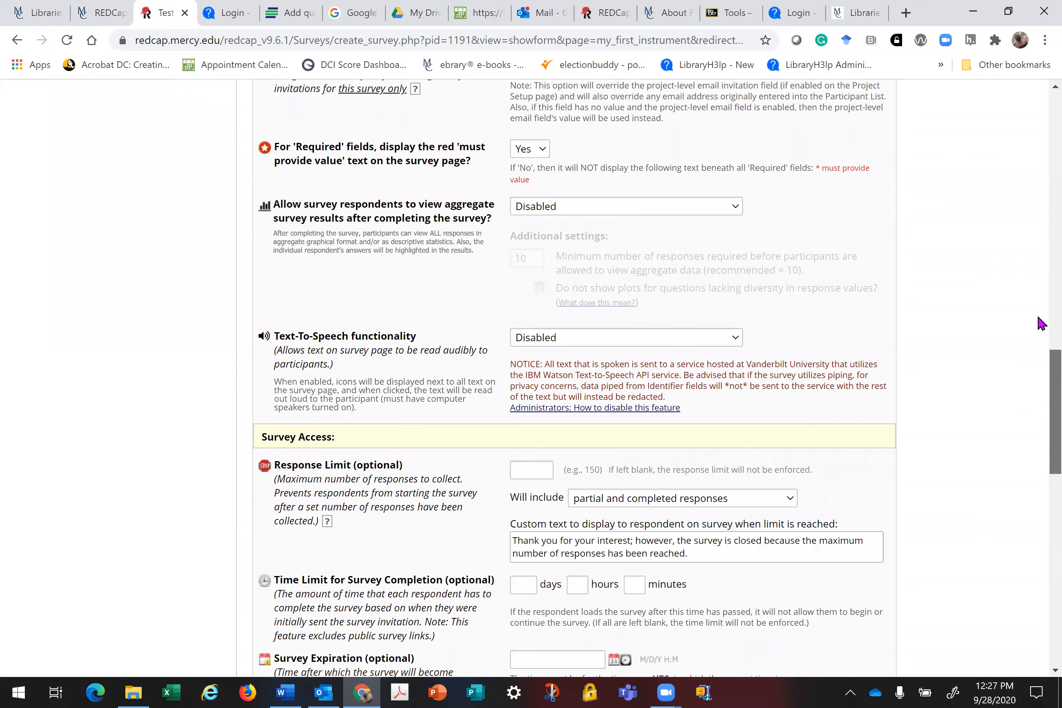
{"action": "scroll", "coordinate": [1041, 323], "scroll_direction": "up", "scroll_amount": 5}
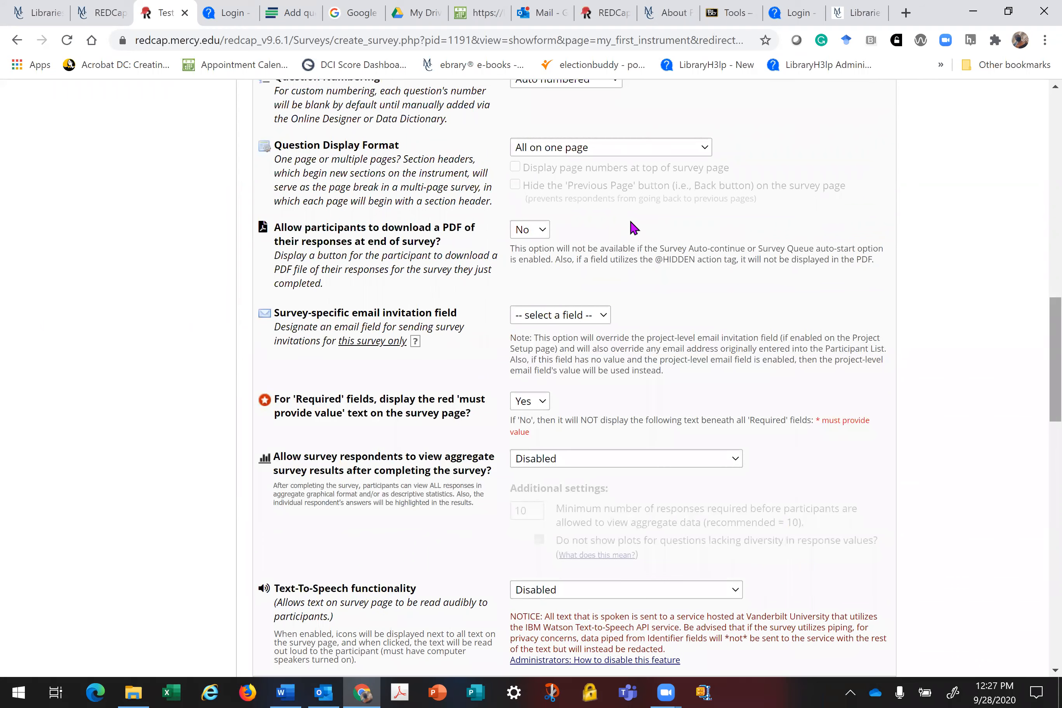
{"action": "scroll", "coordinate": [618, 235], "scroll_direction": "up", "scroll_amount": 3}
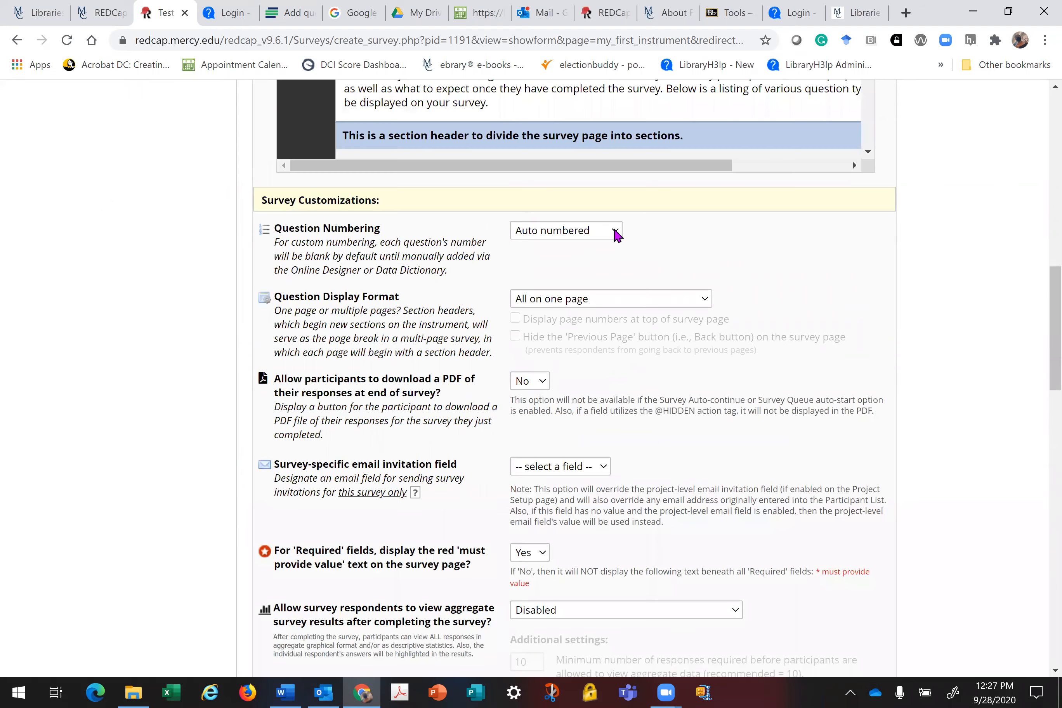
{"action": "left_click", "coordinate": [616, 234]}
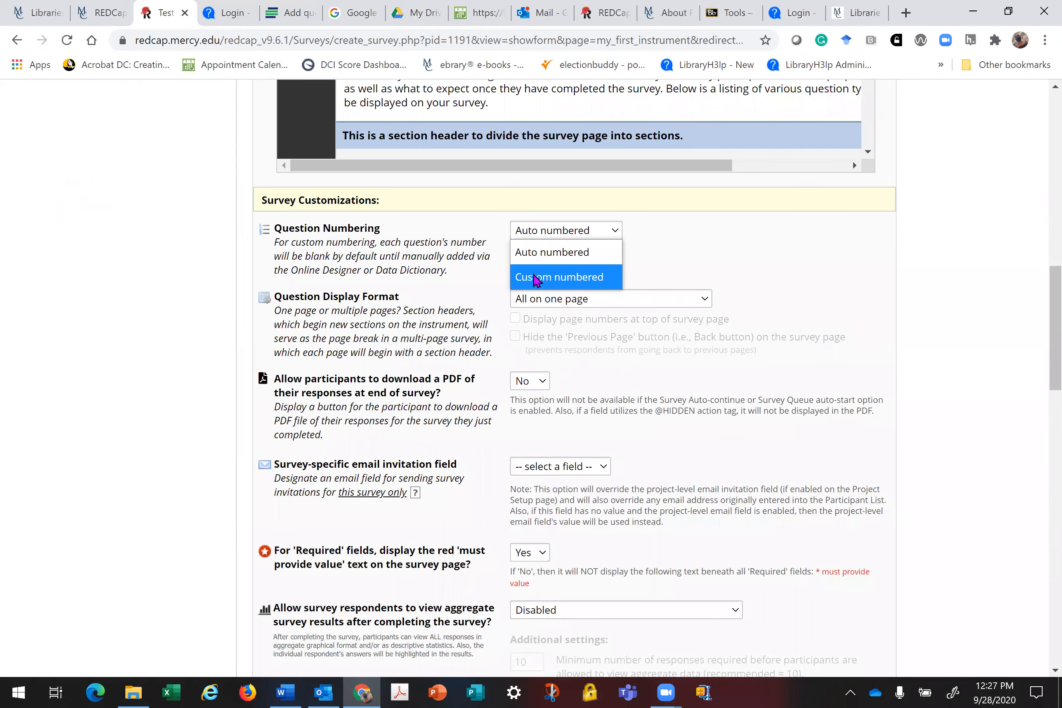
{"action": "left_click", "coordinate": [536, 278]}
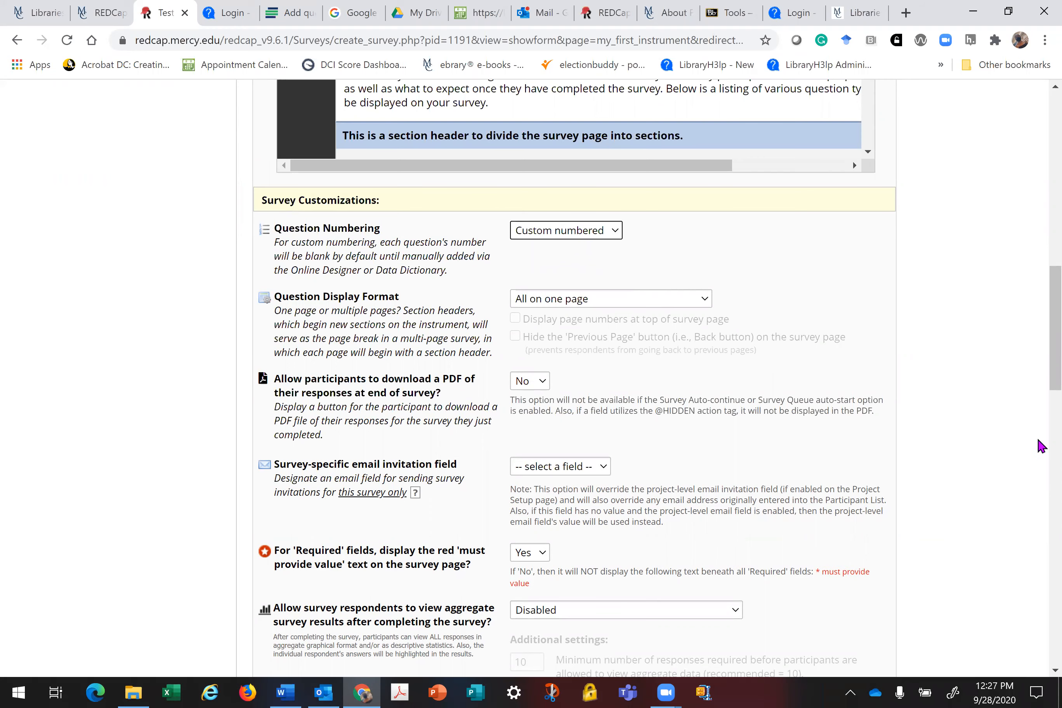
{"action": "scroll", "coordinate": [1041, 445], "scroll_direction": "down", "scroll_amount": 8}
{"action": "scroll", "coordinate": [1042, 446], "scroll_direction": "down", "scroll_amount": 10}
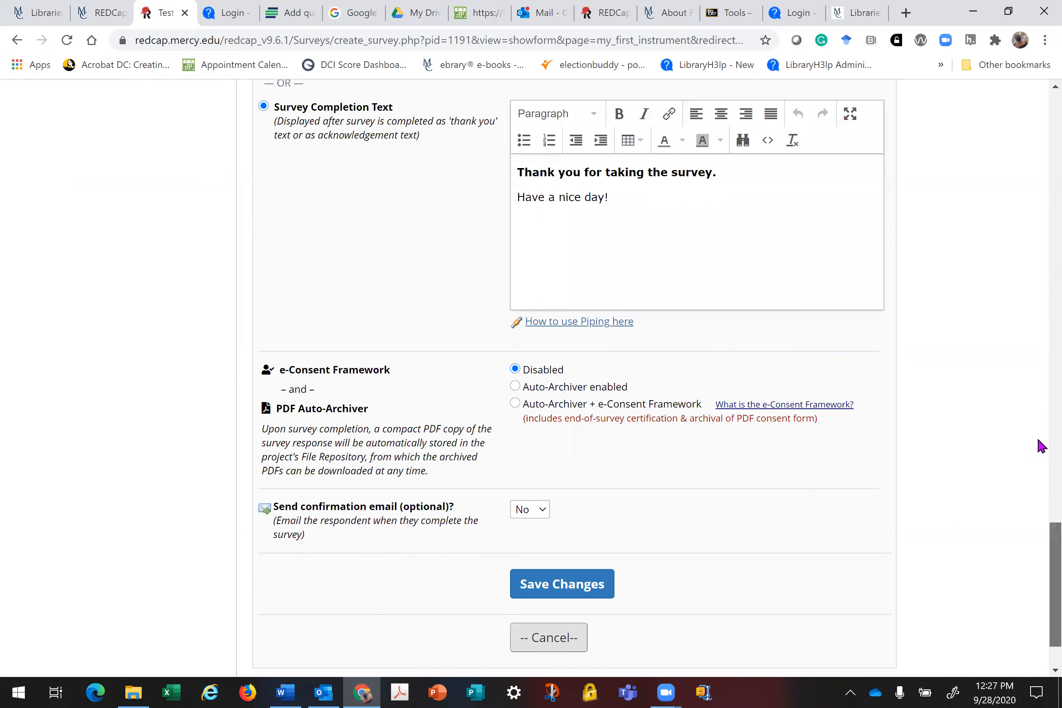
{"action": "scroll", "coordinate": [654, 185], "scroll_direction": "down", "scroll_amount": 2}
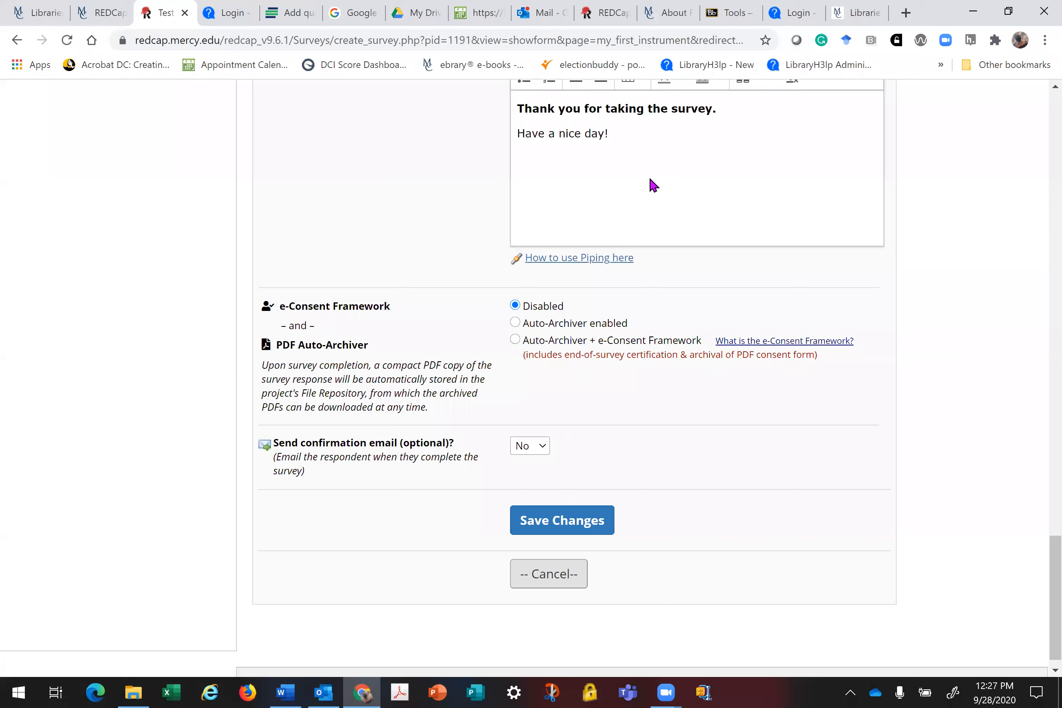
{"action": "left_click", "coordinate": [577, 526]}
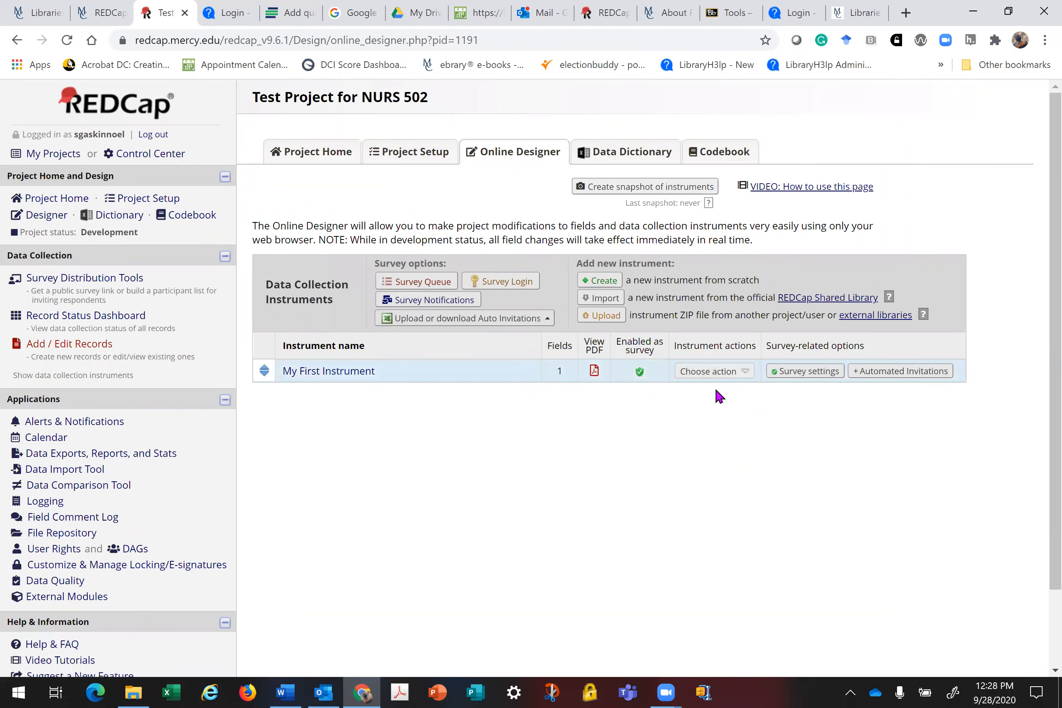
Step: Rename My First Instrument to 'Test Project for NURS 502' and open it for editing
{"action": "double_click", "coordinate": [382, 370]}
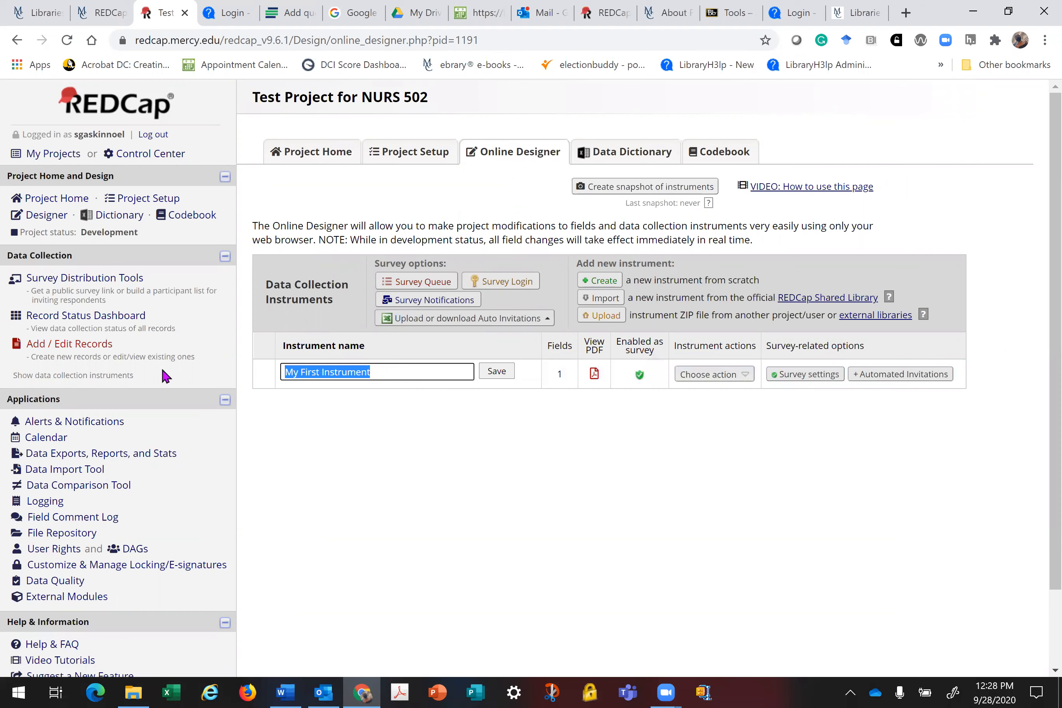
{"action": "type", "text": "T"}
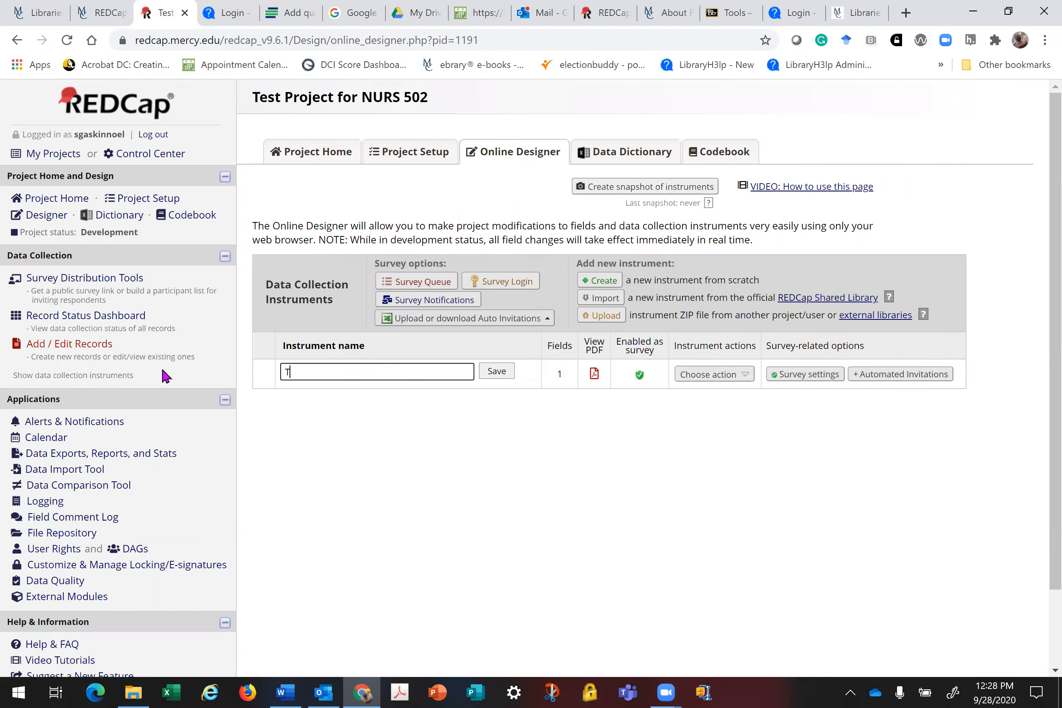
{"action": "type", "text": "est Project for NURS 502"}
{"action": "left_click", "coordinate": [497, 372]}
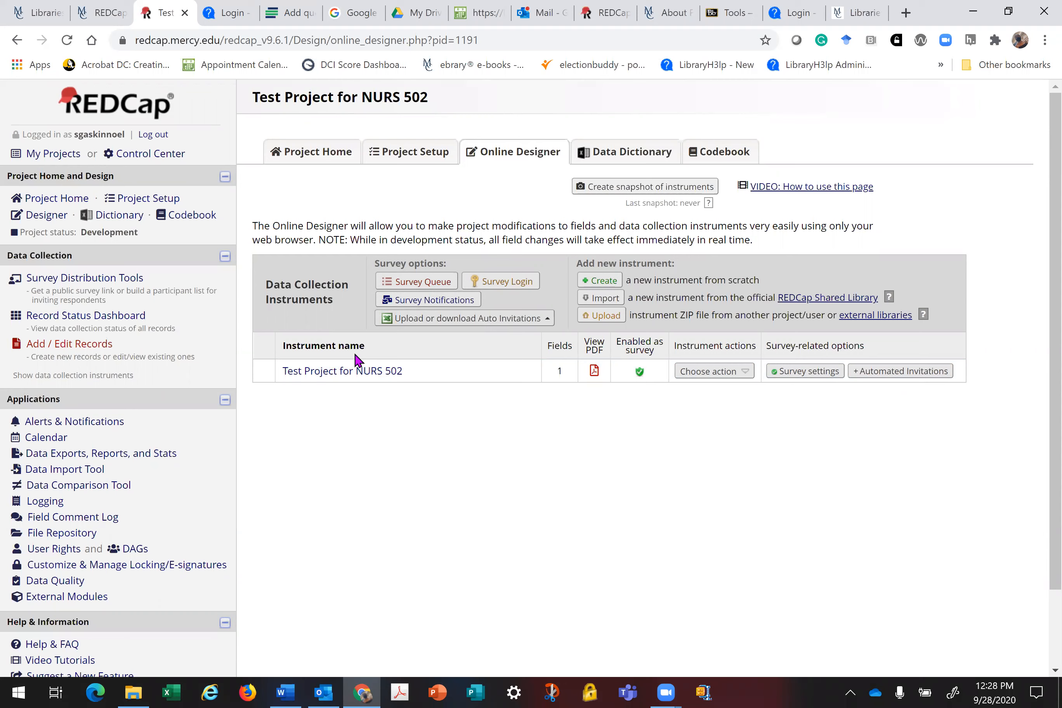
{"action": "left_click", "coordinate": [333, 375]}
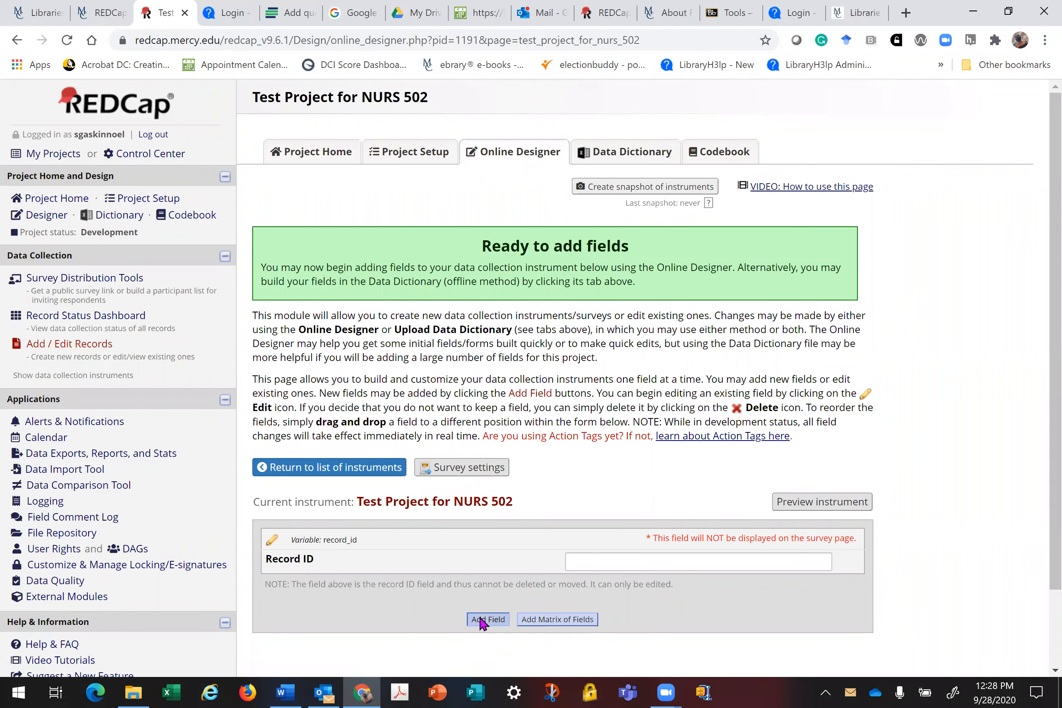
Step: Add a new field to the instrument and bring up the field type choices
{"action": "left_click", "coordinate": [482, 622]}
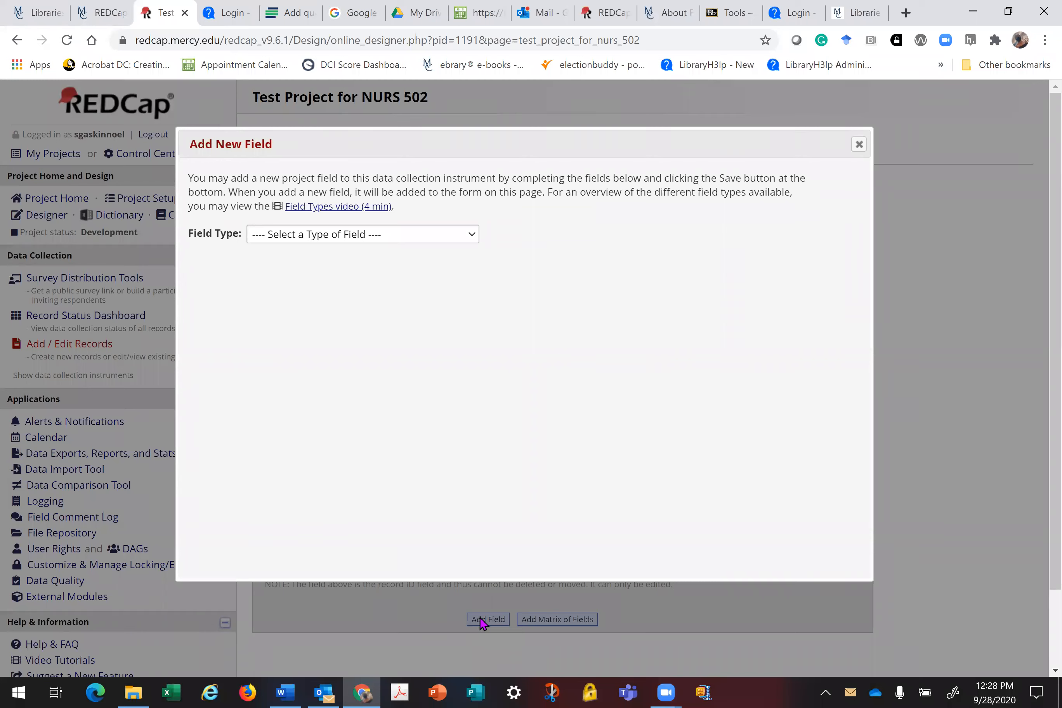
{"action": "left_click", "coordinate": [474, 235]}
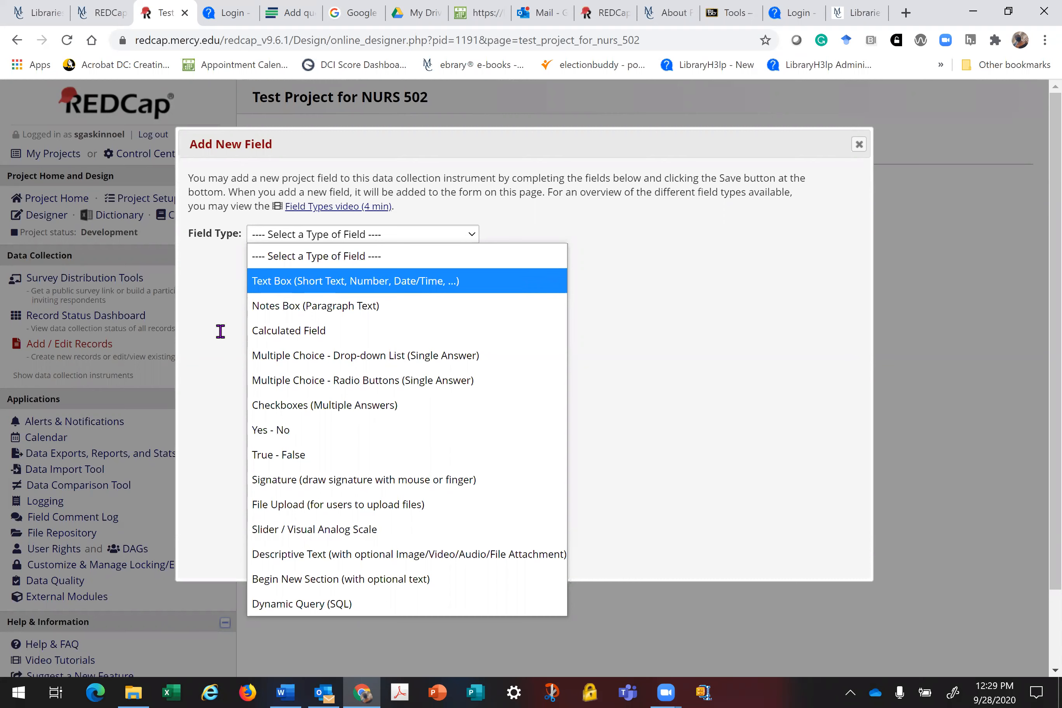
Step: Make the field a Text Box labelled 'Select the appropriate age group:'
{"action": "key", "text": "Return"}
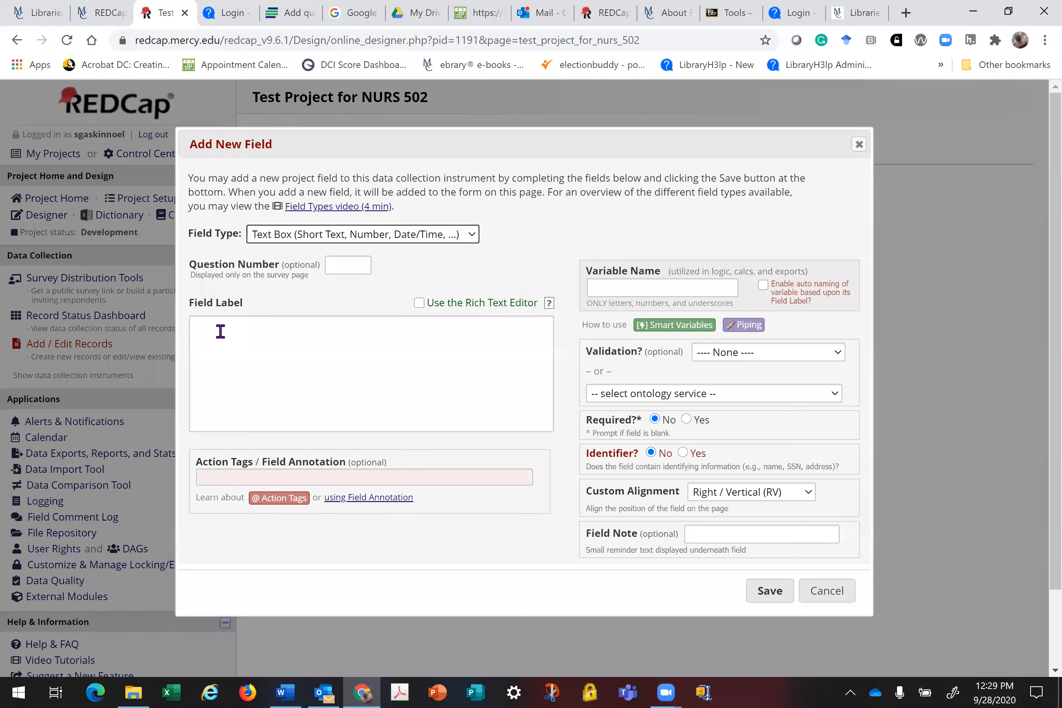
{"action": "left_click", "coordinate": [220, 331]}
{"action": "type", "text": "Select"}
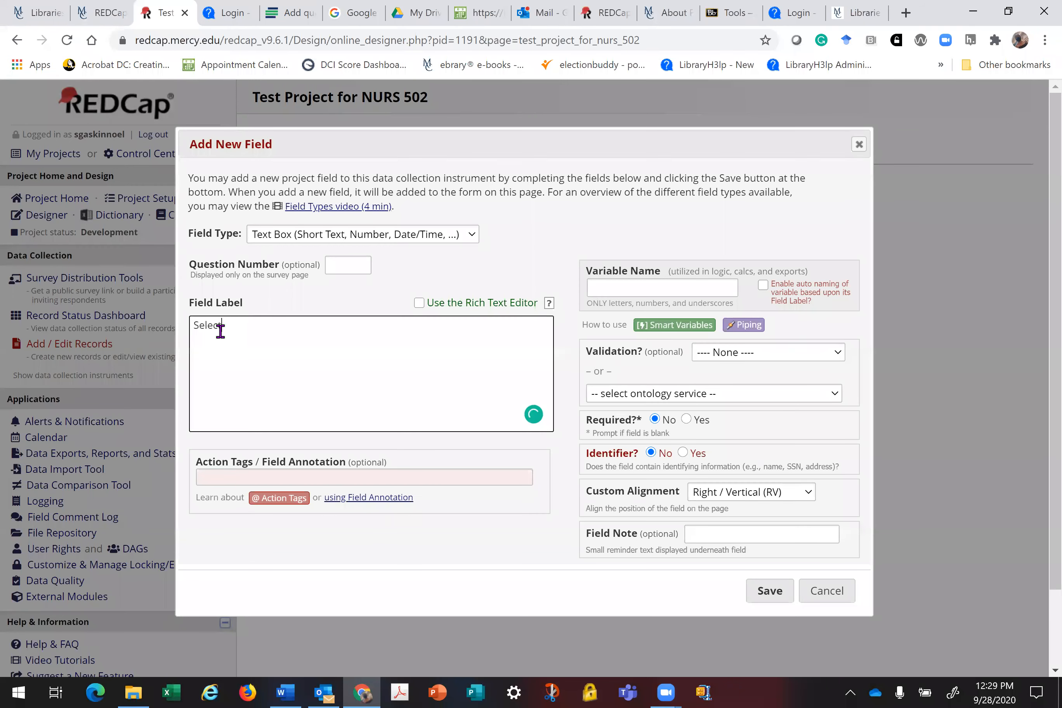
{"action": "type", "text": " the appropriate age group:"}
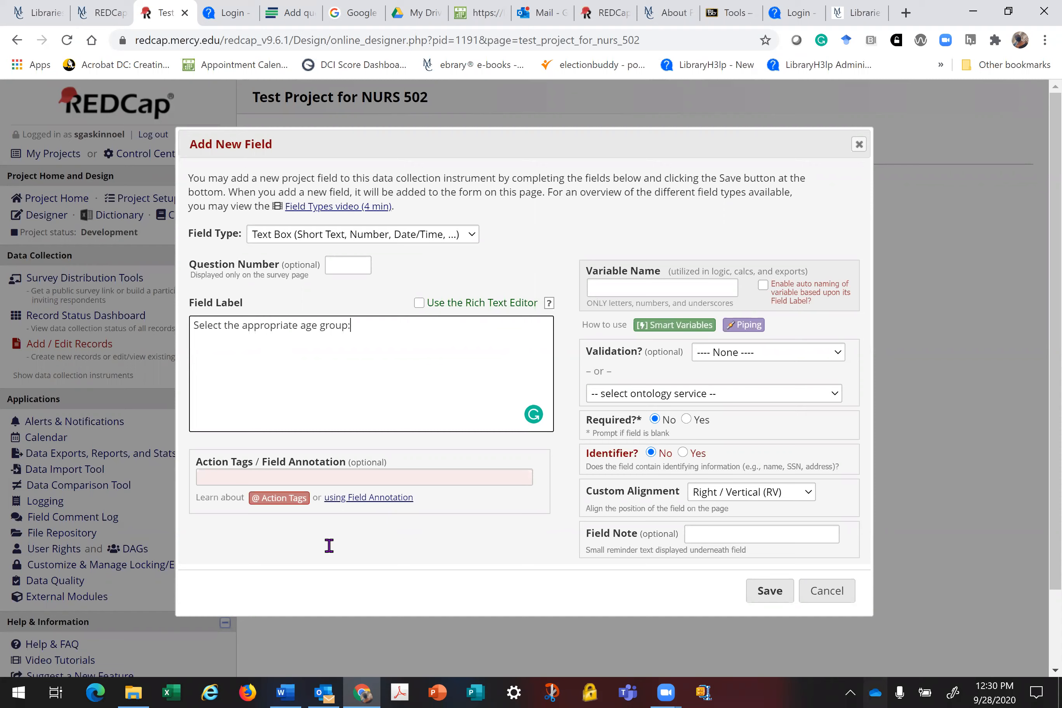
Step: Set the variable name to age_group and switch the type to Multiple Choice - Radio Buttons
{"action": "left_click", "coordinate": [622, 287]}
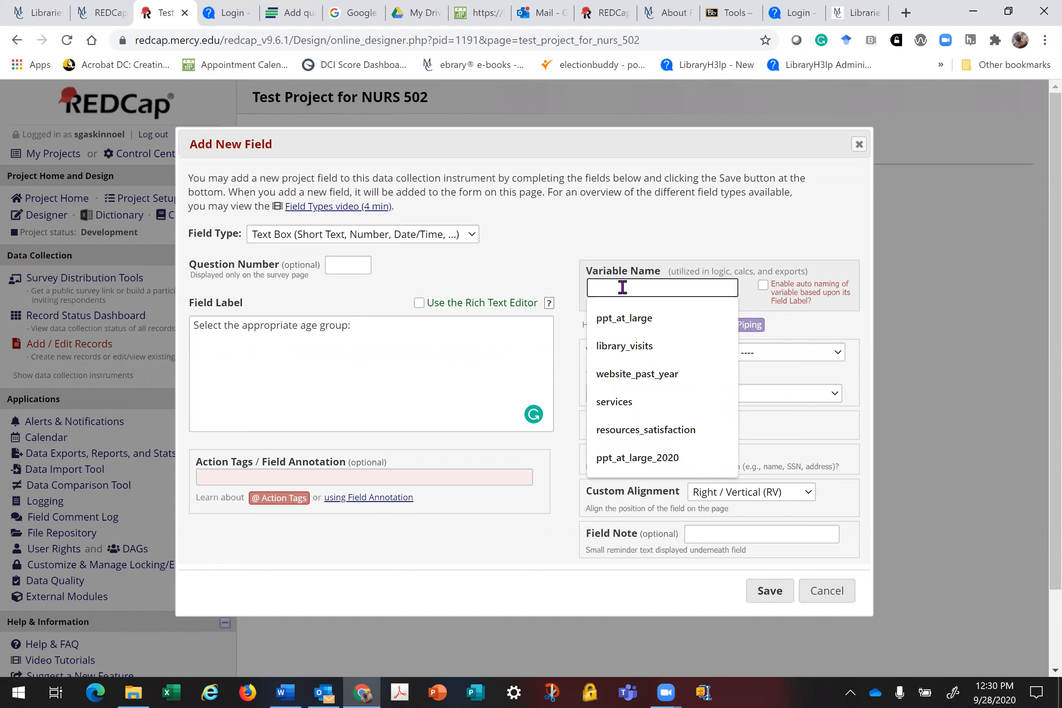
{"action": "type", "text": "age"}
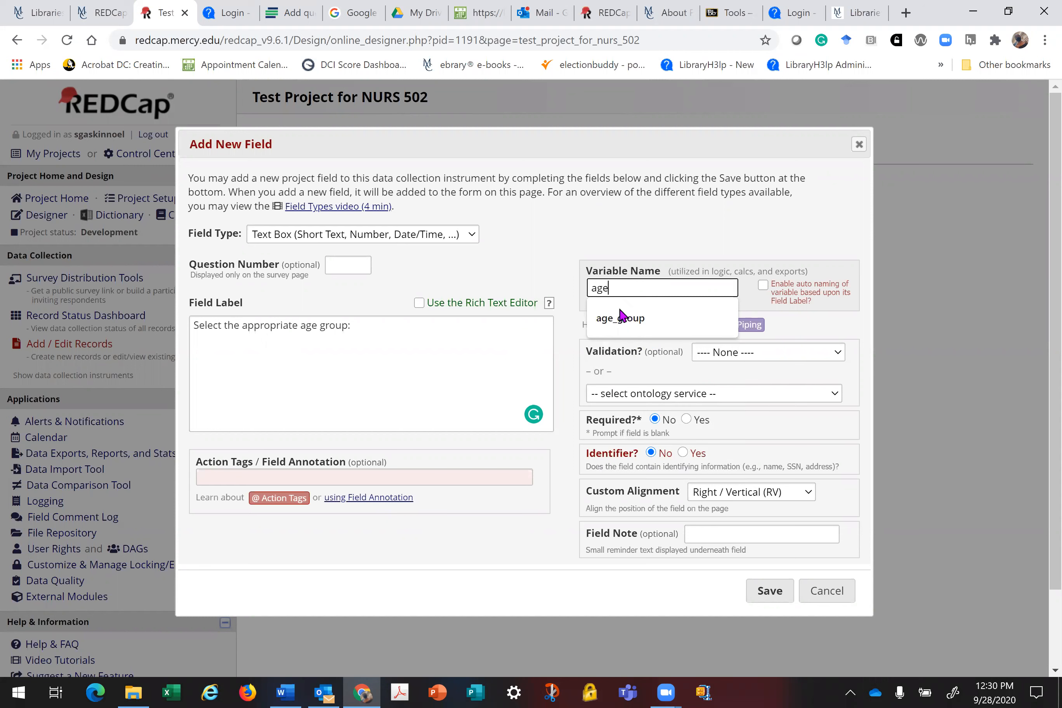
{"action": "left_click", "coordinate": [621, 316]}
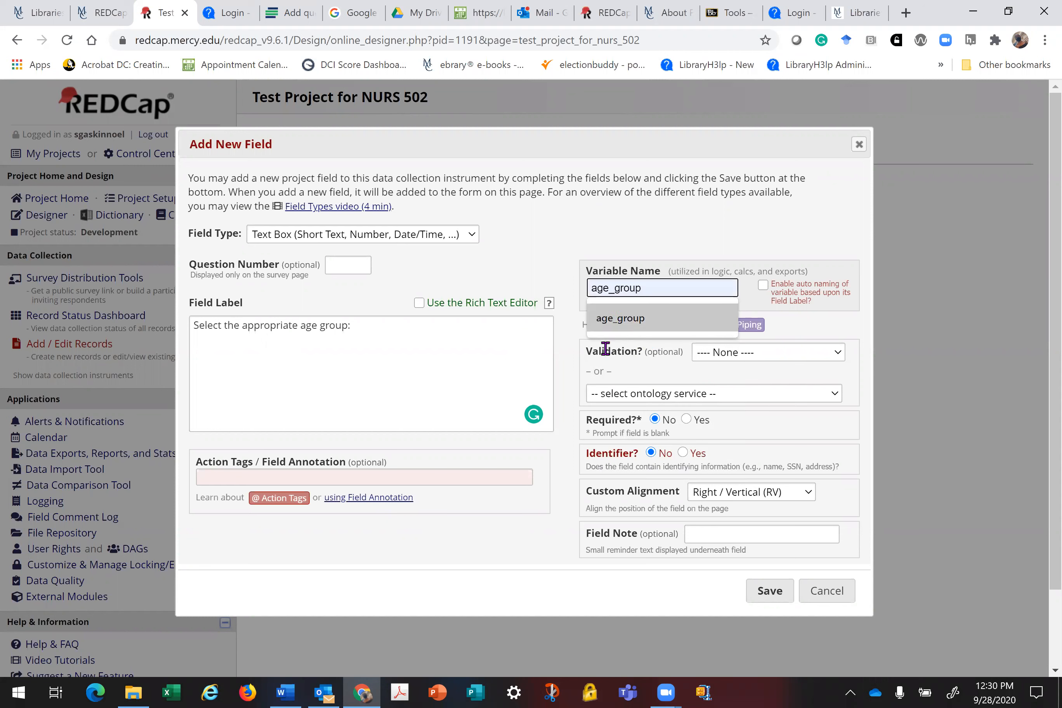
{"action": "left_click", "coordinate": [642, 314]}
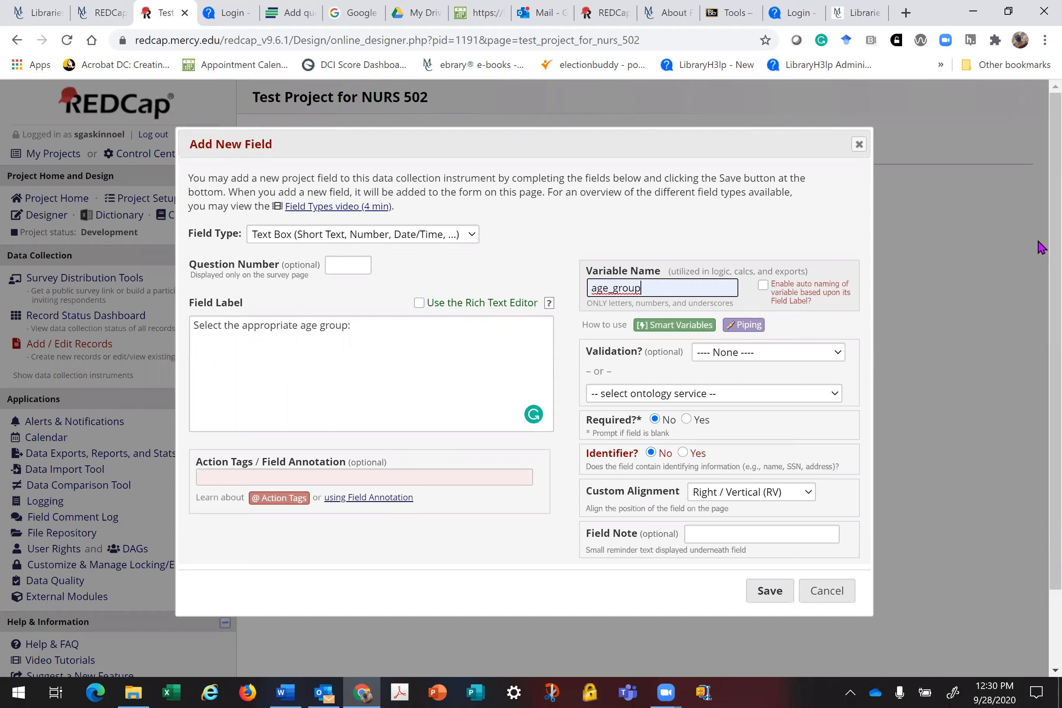
{"action": "scroll", "coordinate": [270, 478], "scroll_direction": "down", "scroll_amount": 2}
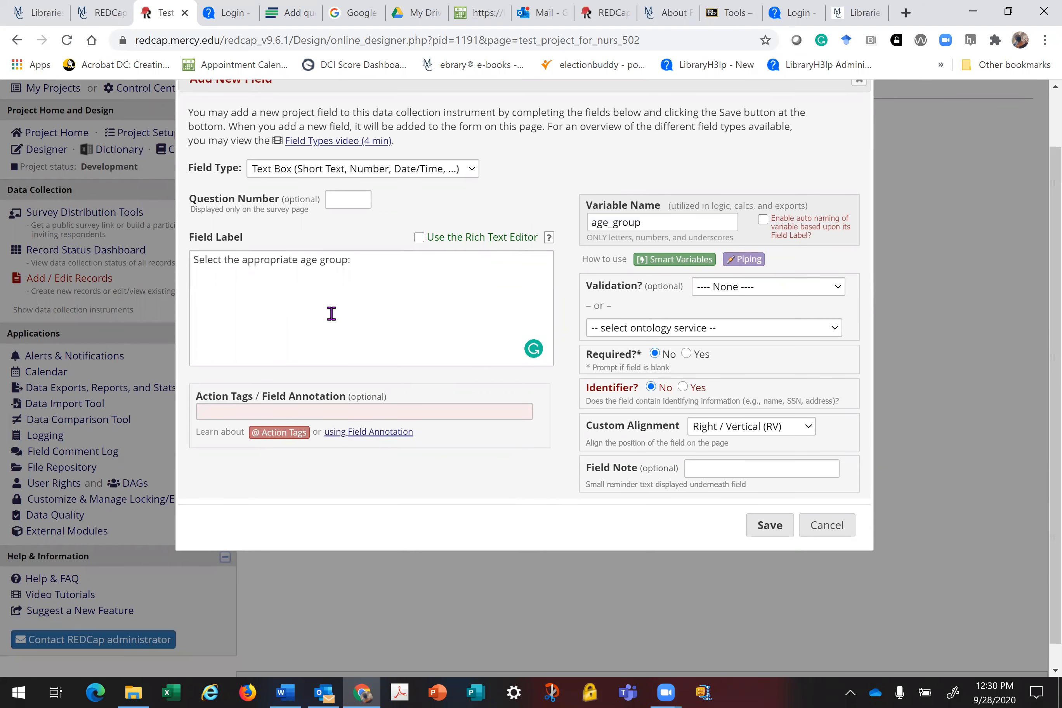
{"action": "left_click", "coordinate": [470, 169]}
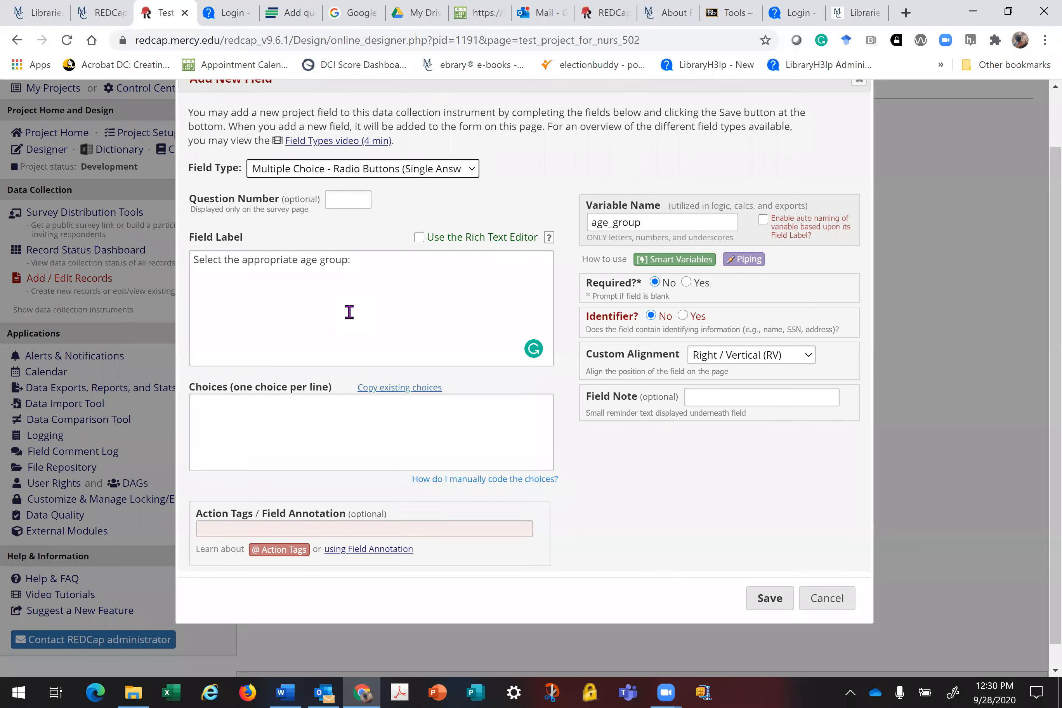
Step: Set the age_group field type to Multiple Choice - Radio Buttons (Single Answer)
{"action": "left_click", "coordinate": [473, 169]}
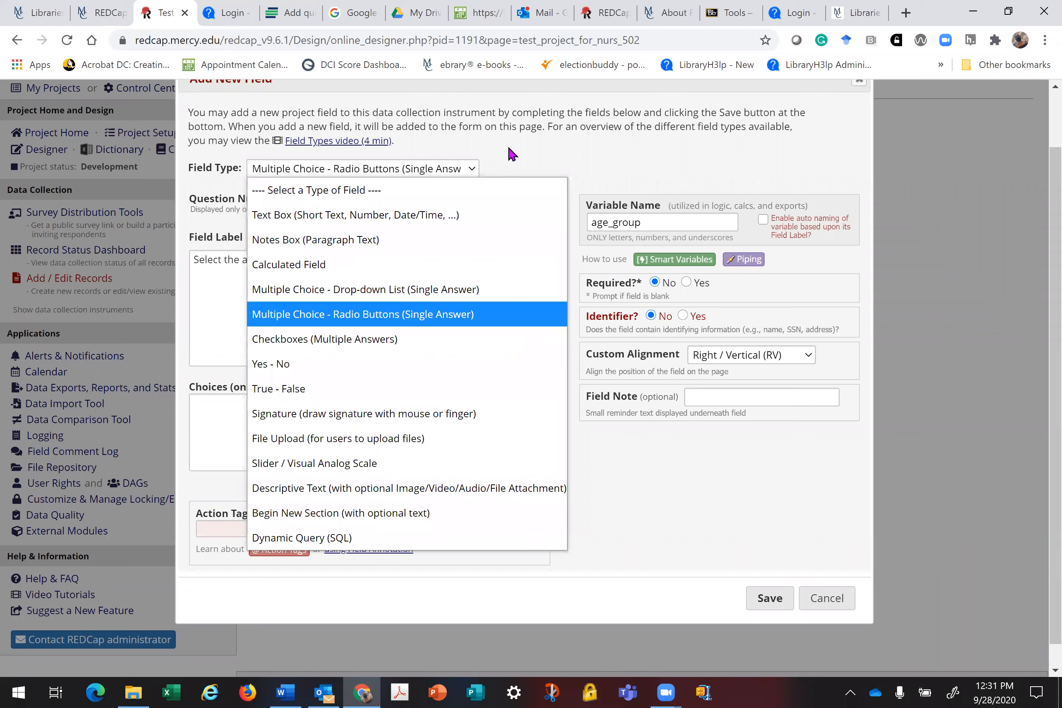
{"action": "key", "text": "Down"}
{"action": "key", "text": "Down"}
{"action": "left_click", "coordinate": [211, 406]}
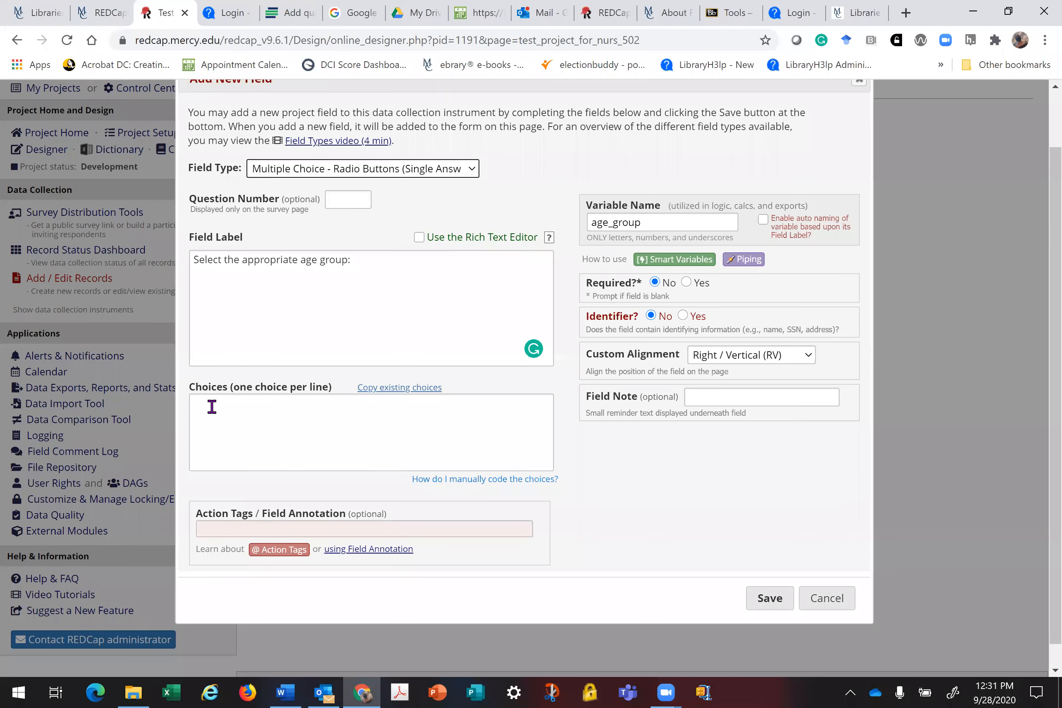
Step: Enter the first age-range choices 21-25, 26-30 and 31-40
{"action": "left_click", "coordinate": [214, 404]}
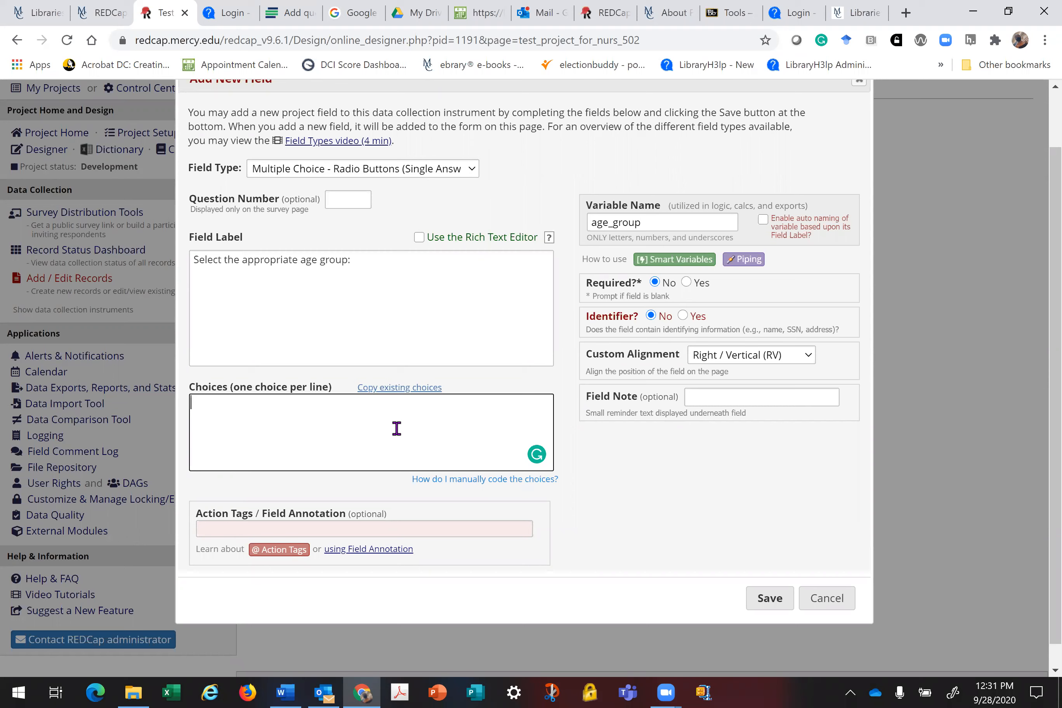
{"action": "type", "text": "21-21"}
{"action": "key", "text": "Return"}
{"action": "type", "text": "26-30"}
{"action": "key", "text": "Return"}
{"action": "type", "text": "31-40"}
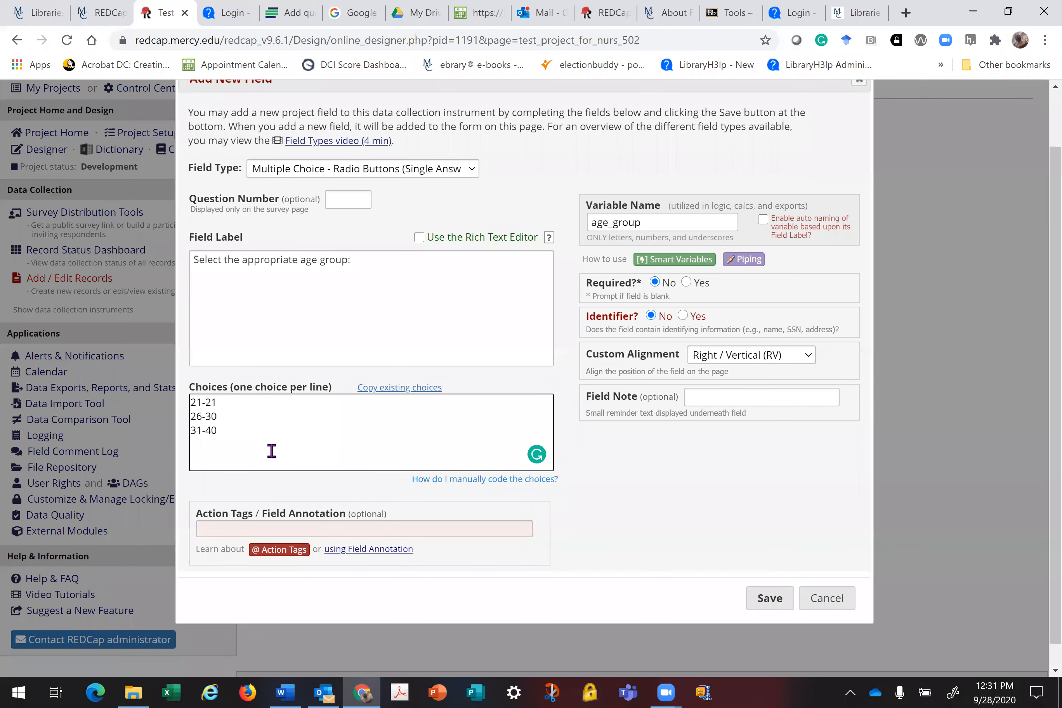
{"action": "key", "text": "BackSpace"}
{"action": "type", "text": "5"}
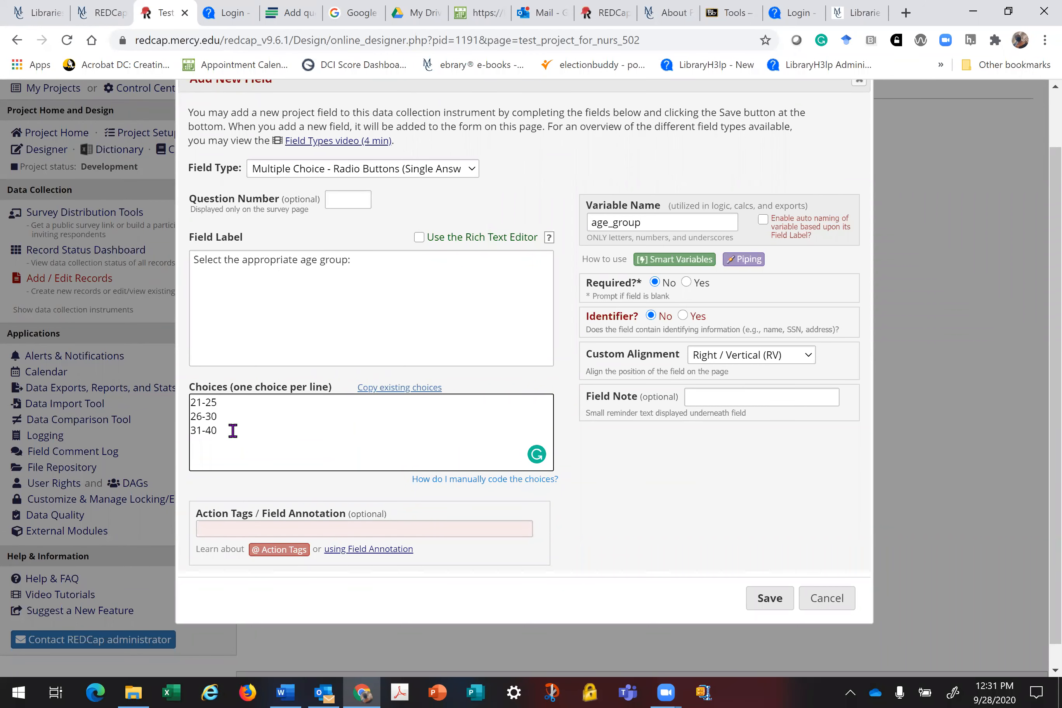
Step: Add the remaining choices 41-50, 51 and older, and Choose NO to answer
{"action": "key", "text": "Return"}
{"action": "type", "text": "41-50"}
{"action": "key", "text": "Return"}
{"action": "type", "text": "51 and older"}
{"action": "key", "text": "Return"}
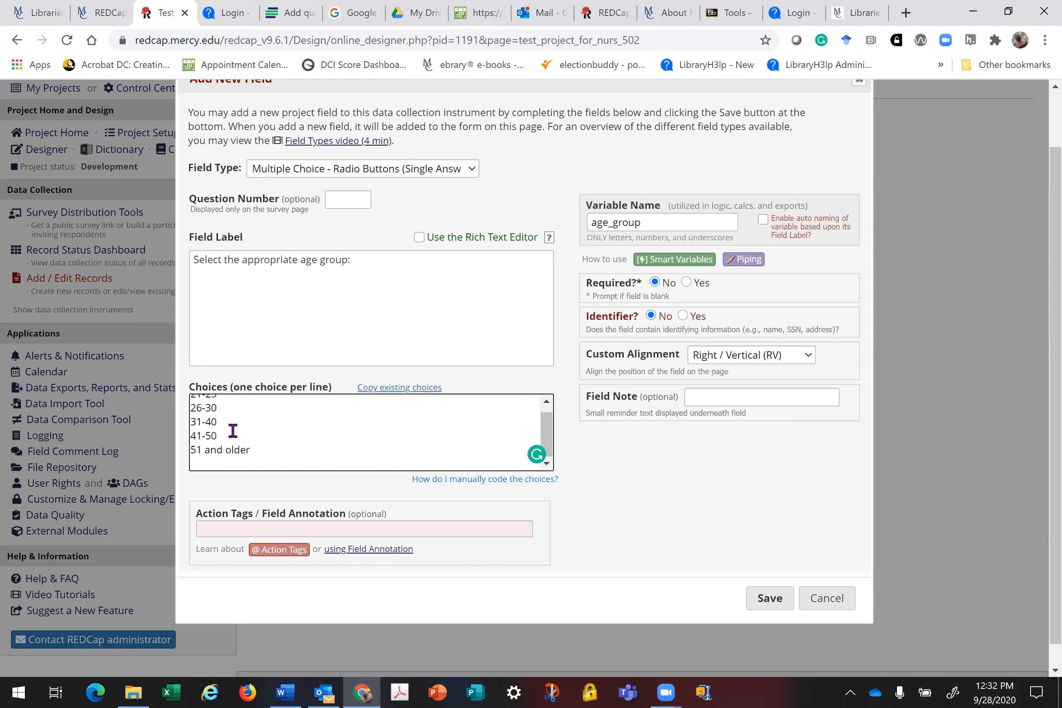
{"action": "type", "text": "Choose NO to answer"}
Step: Save the age_group question, accepting the auto-added coded choice values
{"action": "left_click", "coordinate": [772, 599]}
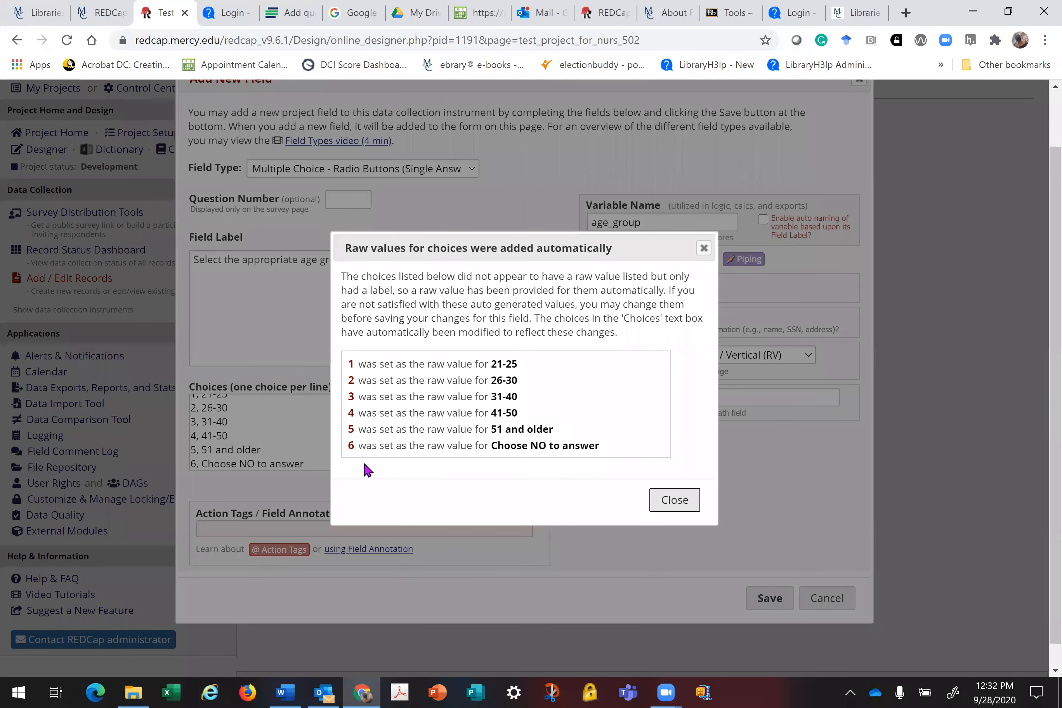
{"action": "left_click", "coordinate": [680, 501]}
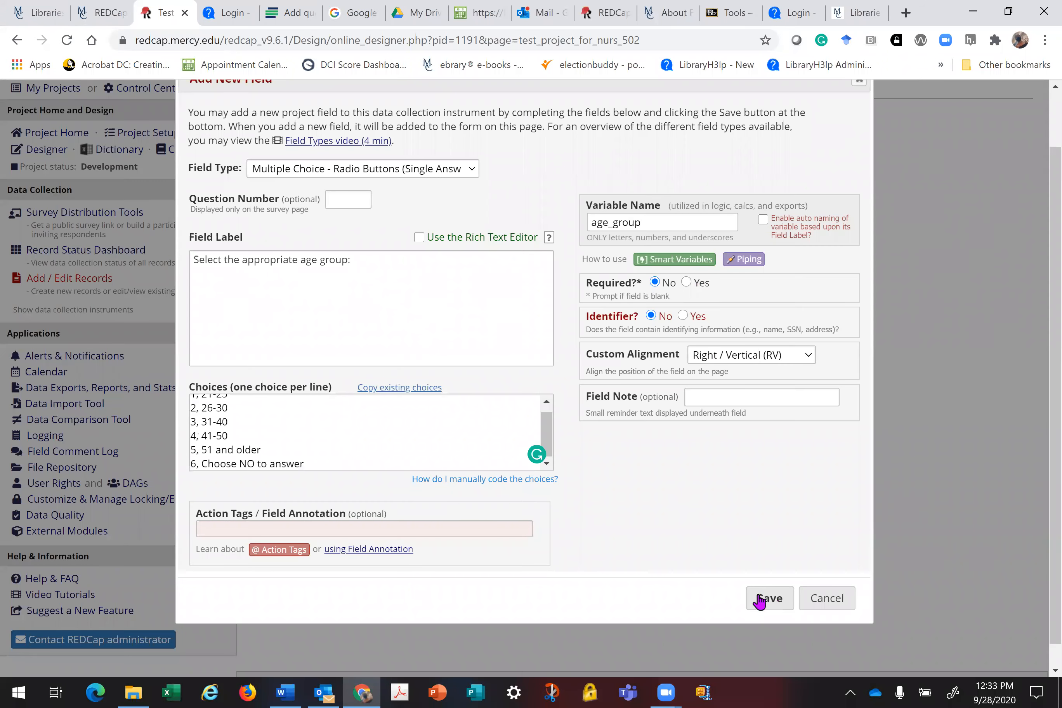
{"action": "left_click", "coordinate": [771, 599]}
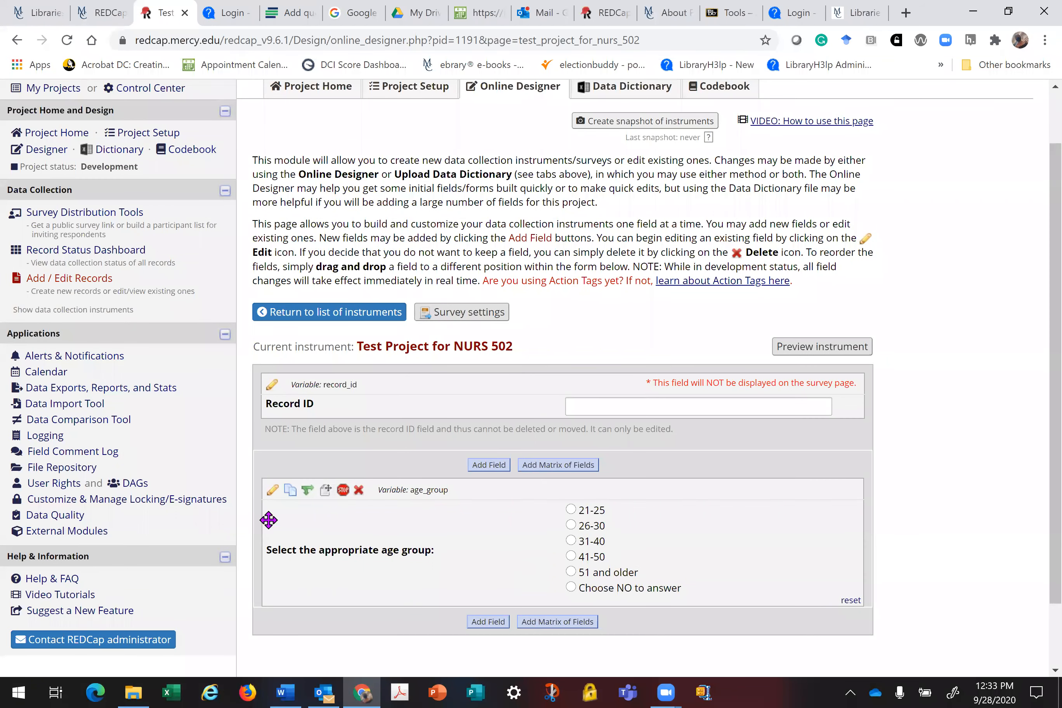
Step: Reopen and re-save the age_group question, then start a new blank field
{"action": "left_click", "coordinate": [273, 491]}
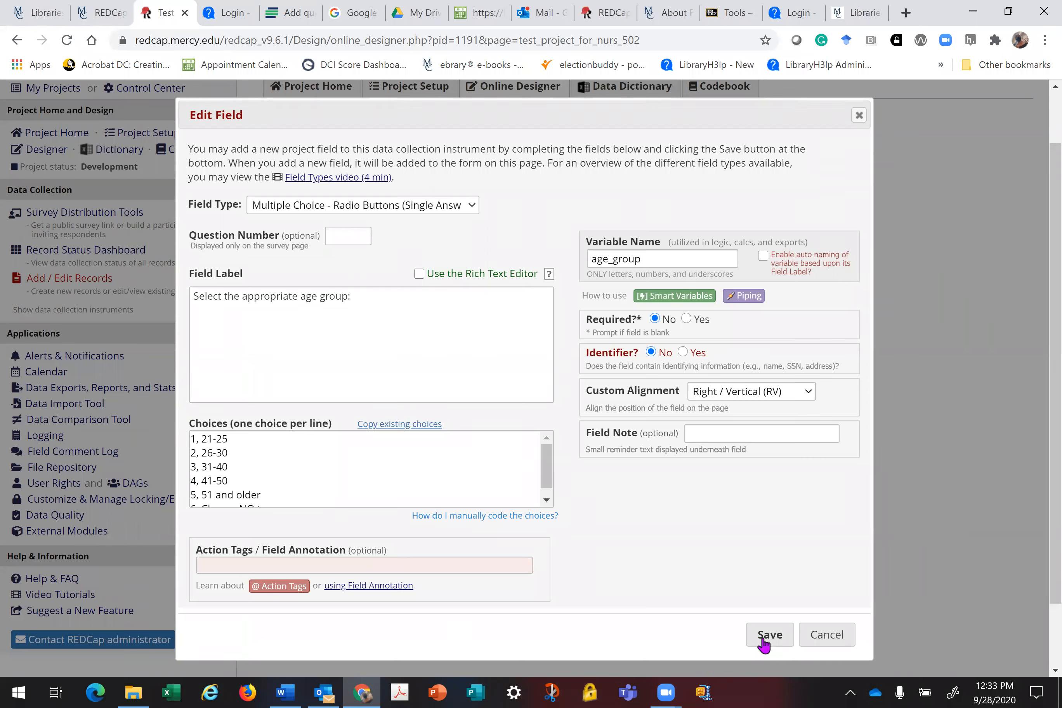
{"action": "left_click", "coordinate": [763, 639]}
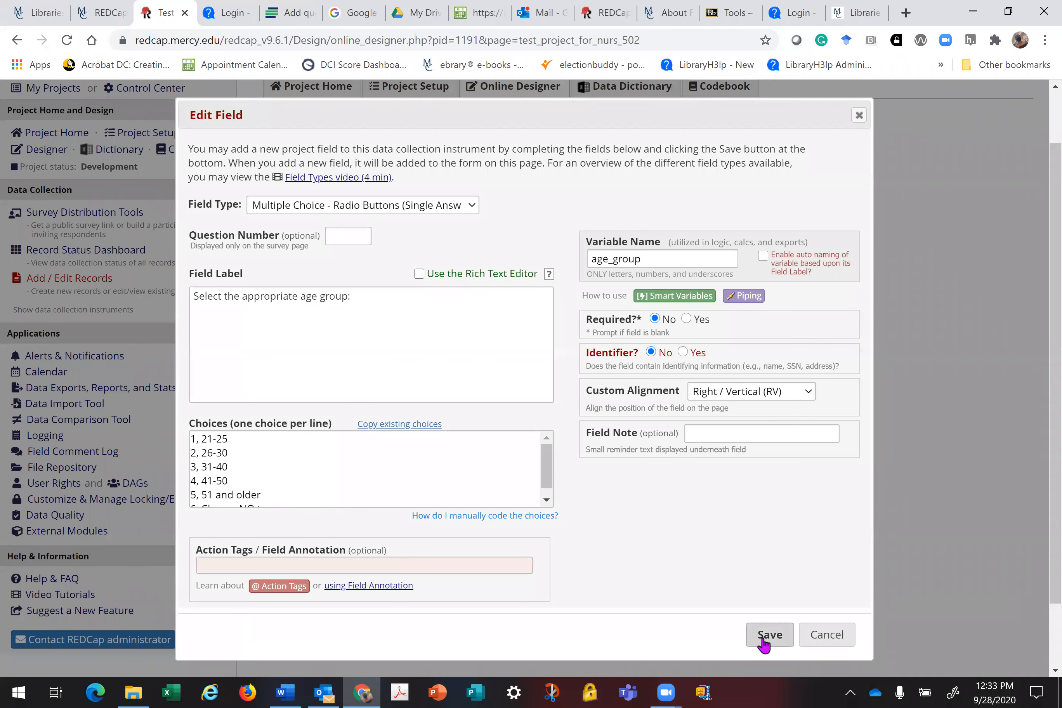
{"action": "left_click", "coordinate": [764, 639]}
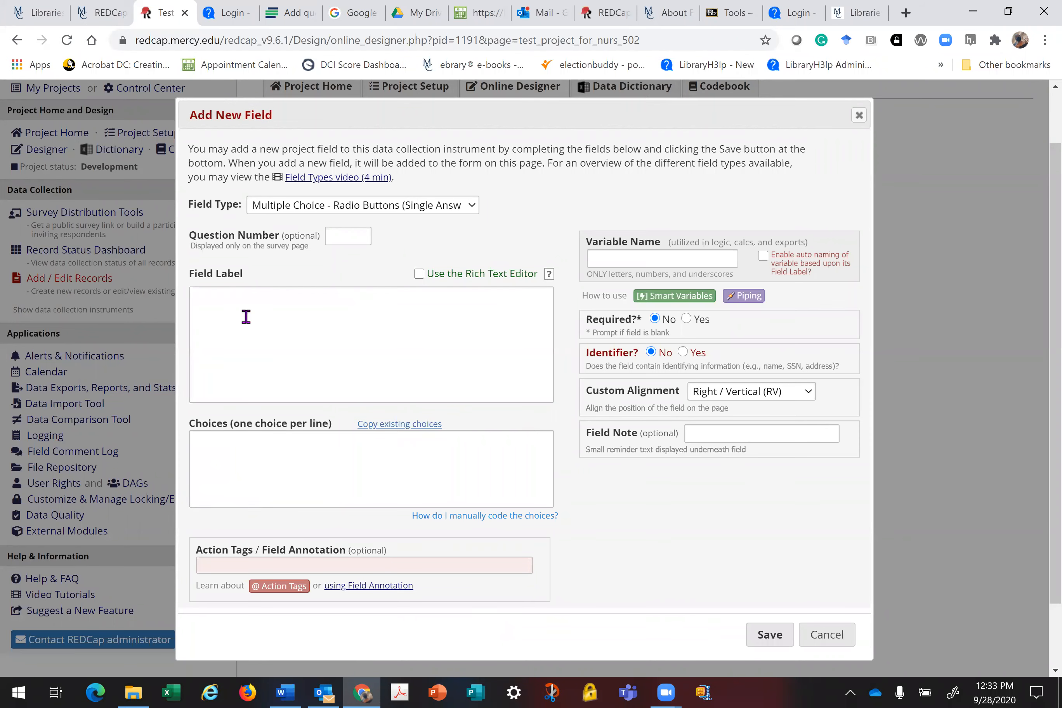
{"action": "left_click", "coordinate": [232, 300]}
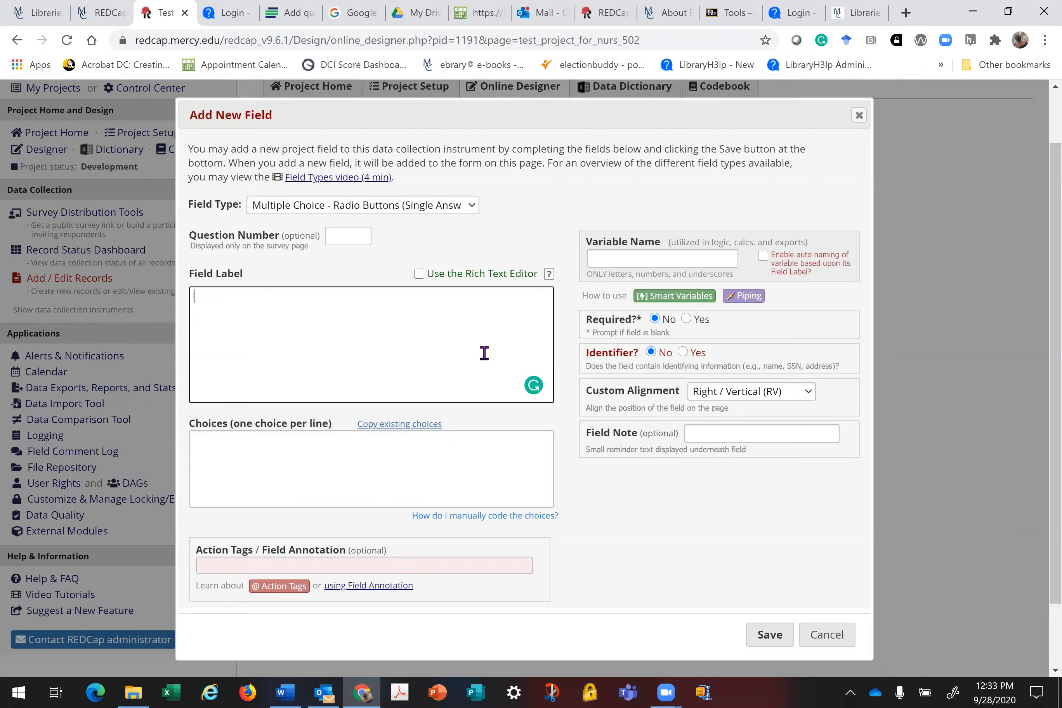
Step: Label the new question 'Please describe your gender'
{"action": "type", "text": "Please describe yo"}
{"action": "type", "text": "ur geb"}
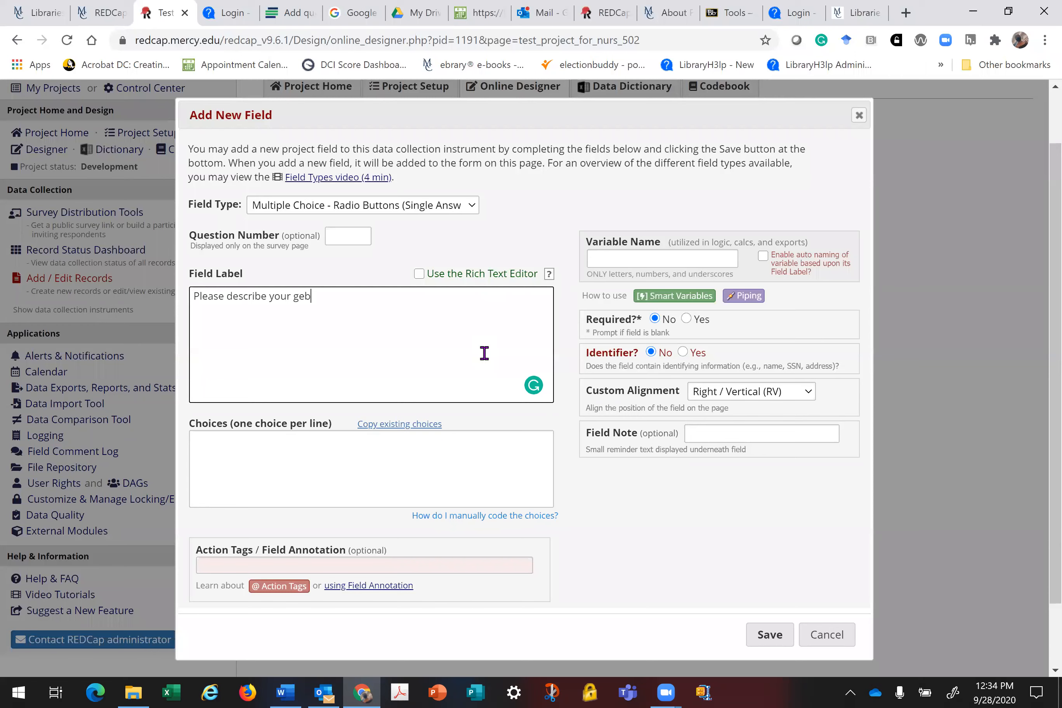
{"action": "key", "text": "BackSpace"}
{"action": "type", "text": "nder:"}
Step: List the choices Male, Female, Transgender and Choose Not to Answer
{"action": "left_click", "coordinate": [212, 441]}
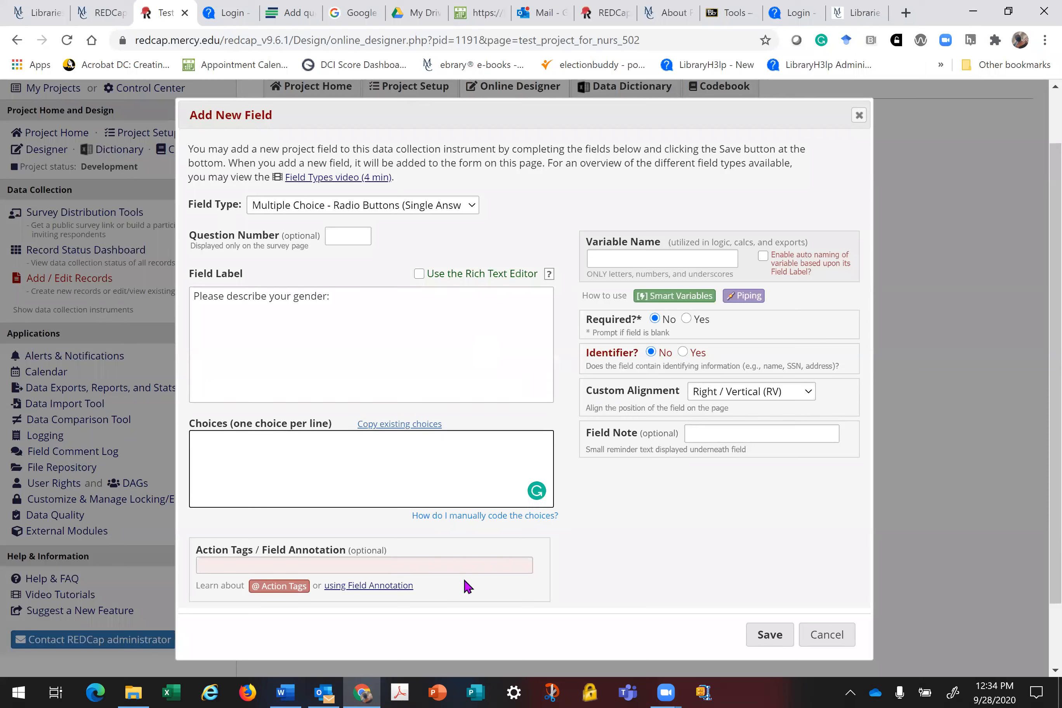
{"action": "type", "text": "Male"}
{"action": "key", "text": "Return"}
{"action": "type", "text": "Female"}
{"action": "key", "text": "Return"}
{"action": "type", "text": "Transgender"}
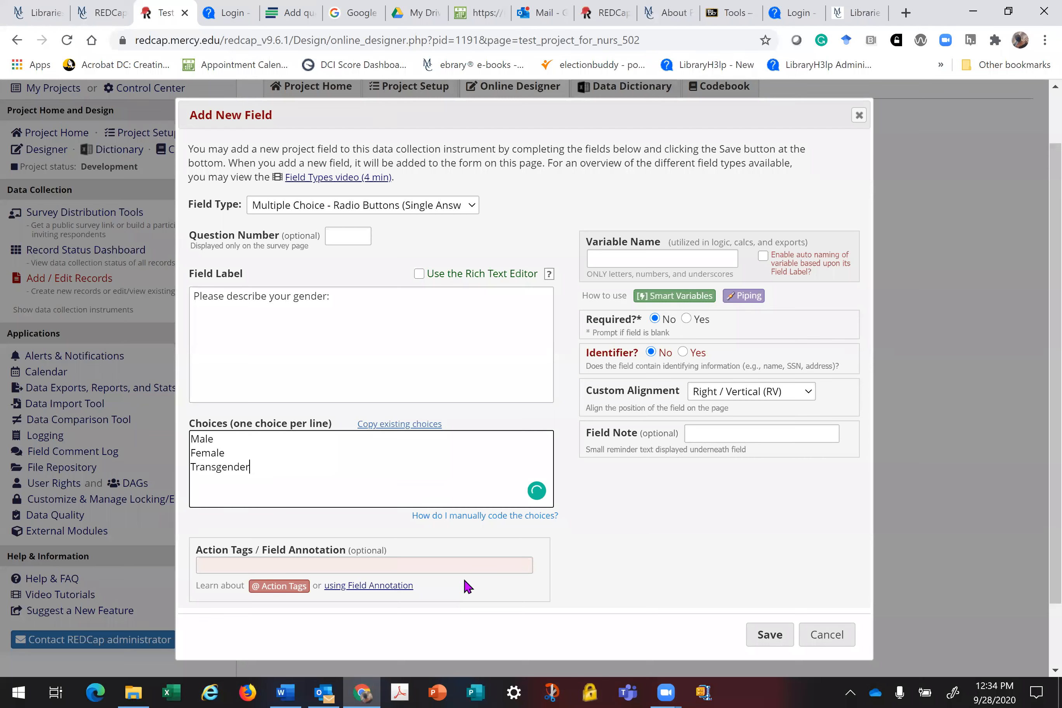
{"action": "key", "text": "Return"}
{"action": "type", "text": "Choose Not to Answer"}
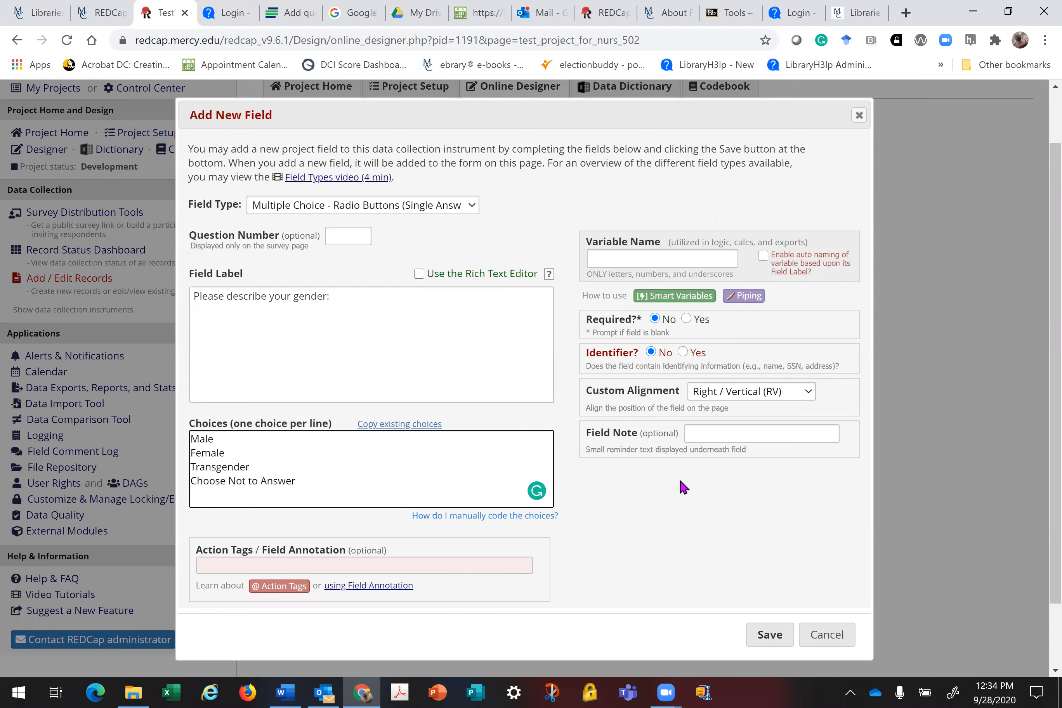
Step: Name the variable 'gender' and save the question
{"action": "left_click", "coordinate": [625, 256]}
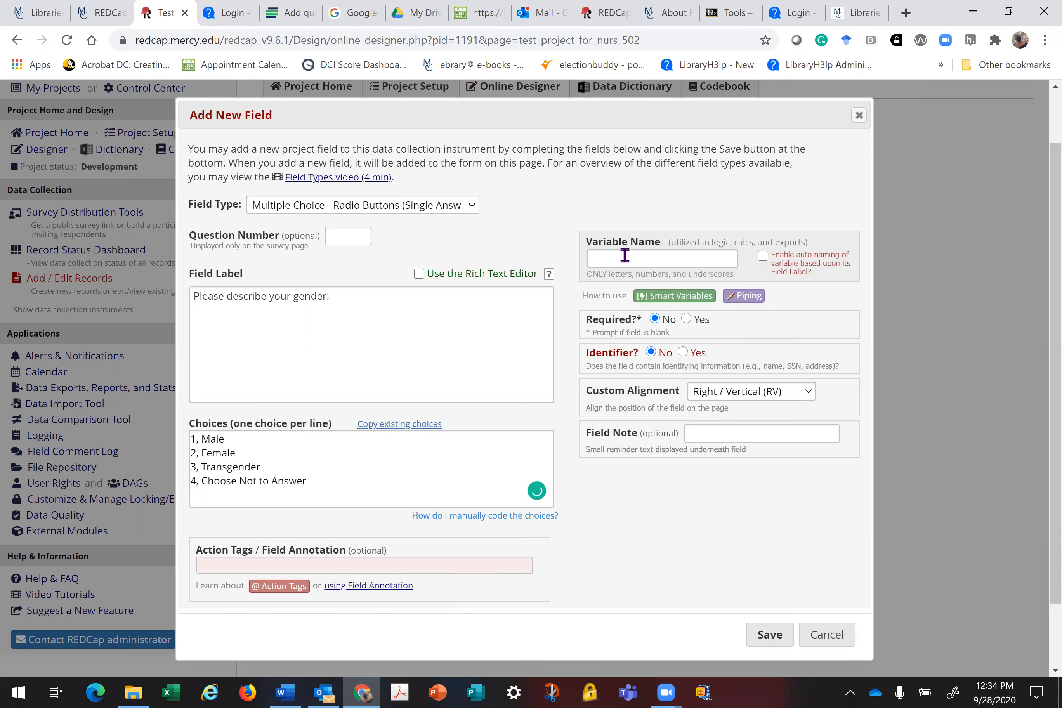
{"action": "left_click", "coordinate": [626, 255]}
{"action": "type", "text": "ge"}
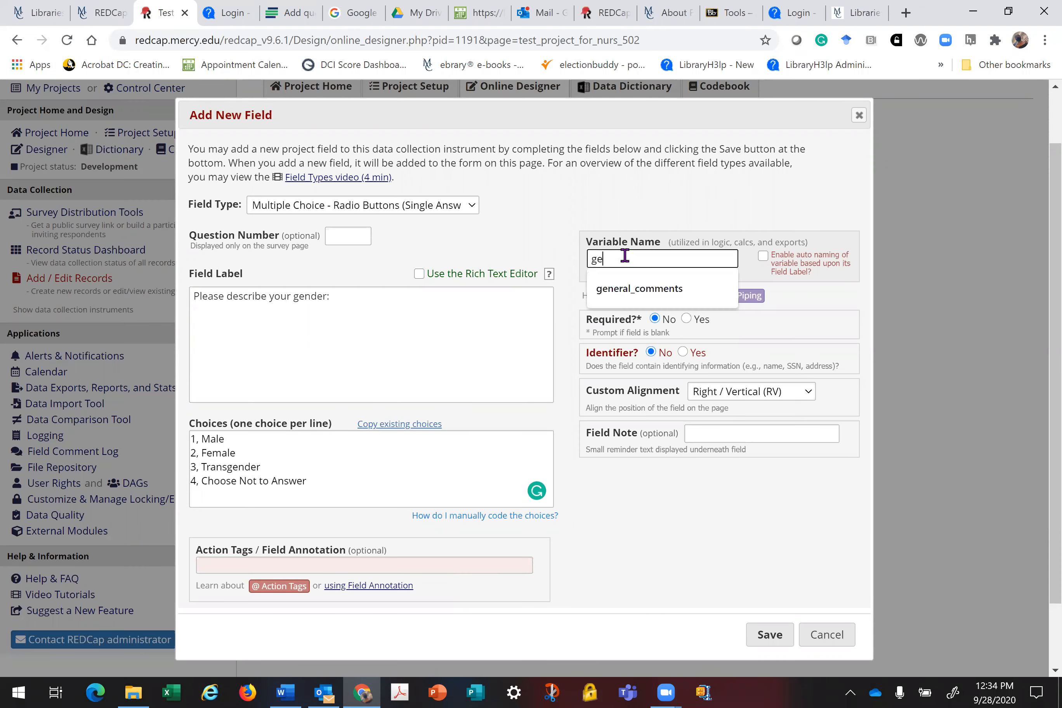
{"action": "type", "text": "nder"}
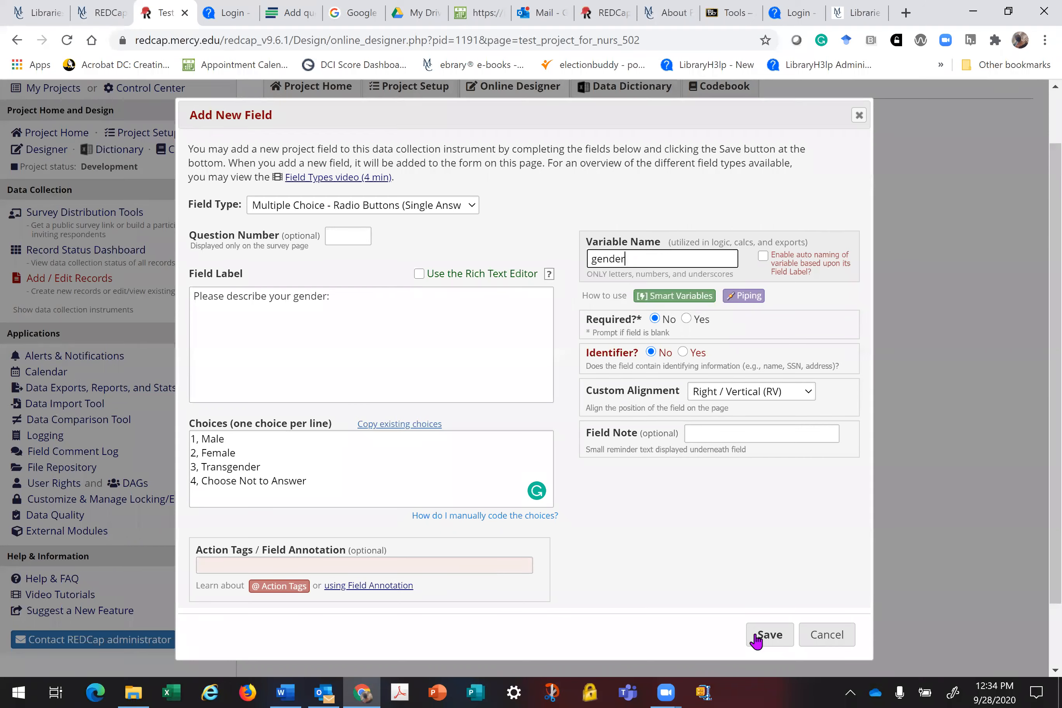
{"action": "left_click", "coordinate": [762, 636]}
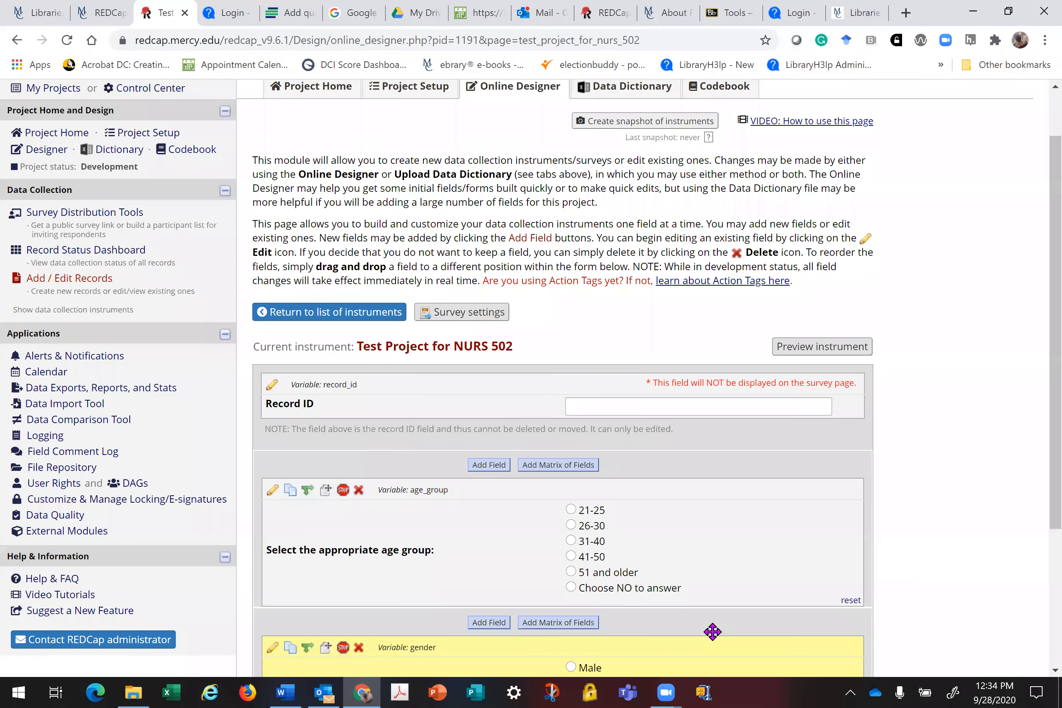
Step: Change age_group's last choice from 'Choose NO to answer' to 'Choose Not to answer' and save
{"action": "left_click", "coordinate": [270, 491]}
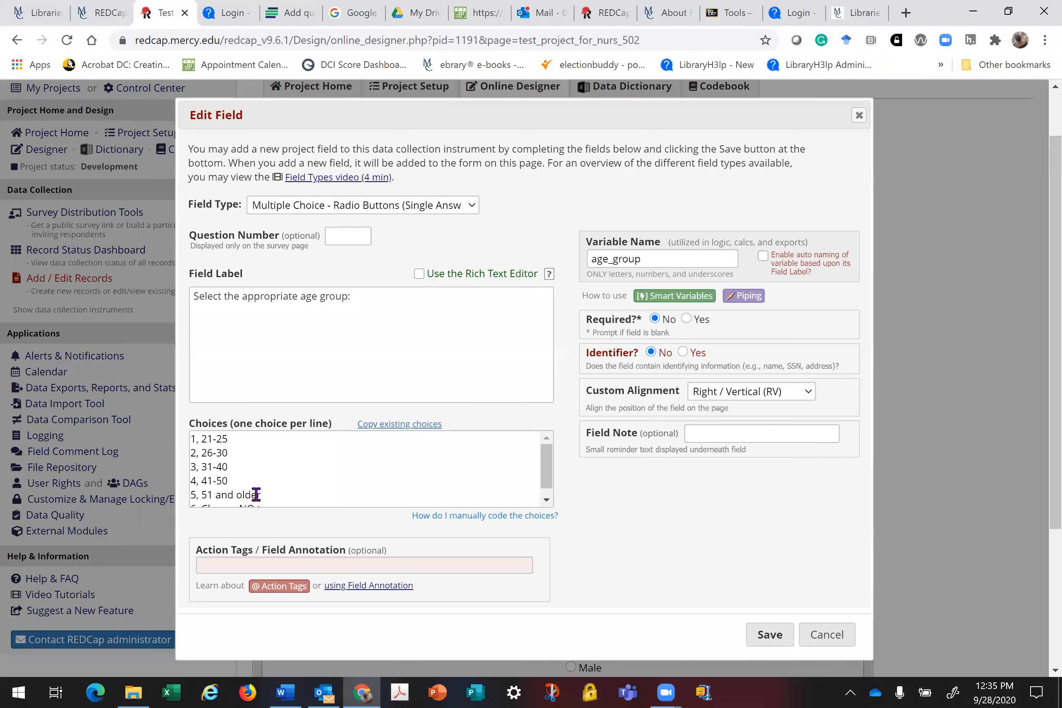
{"action": "left_click", "coordinate": [256, 494]}
{"action": "key", "text": "BackSpace"}
{"action": "type", "text": "t to answer"}
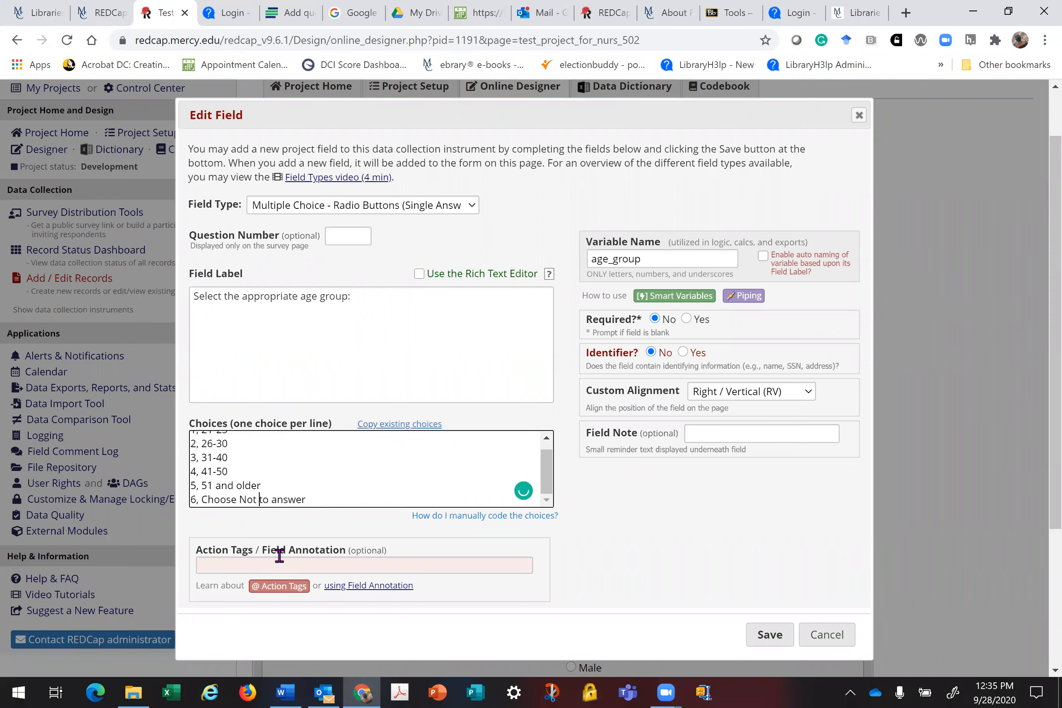
{"action": "left_click", "coordinate": [758, 632]}
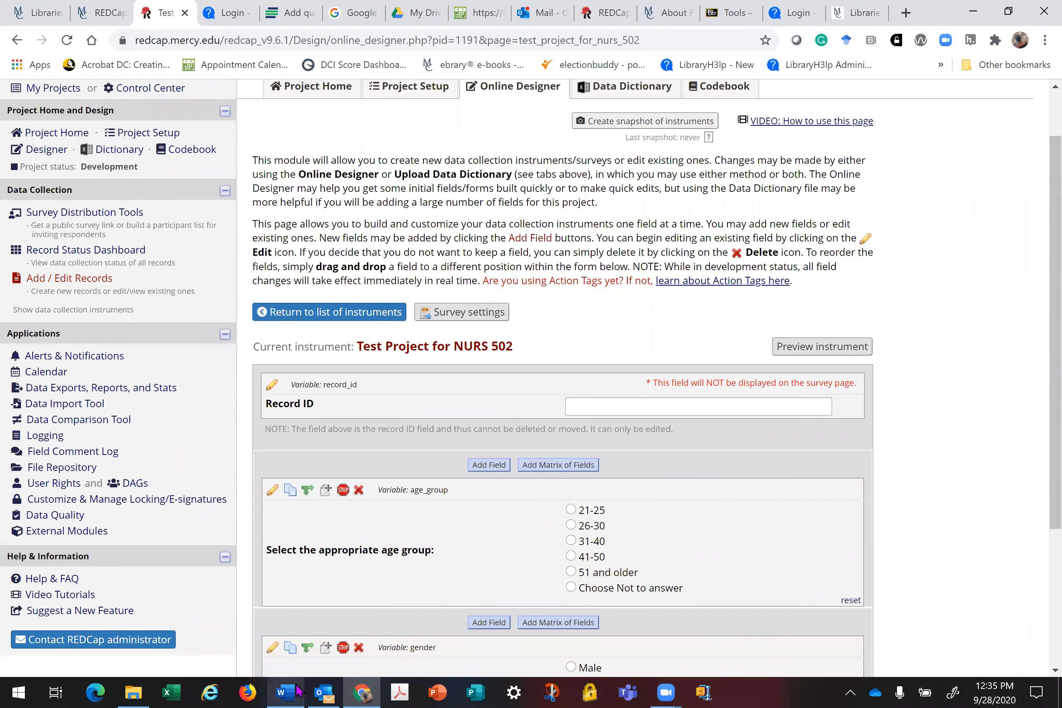
{"action": "mouse_move", "coordinate": [300, 691]}
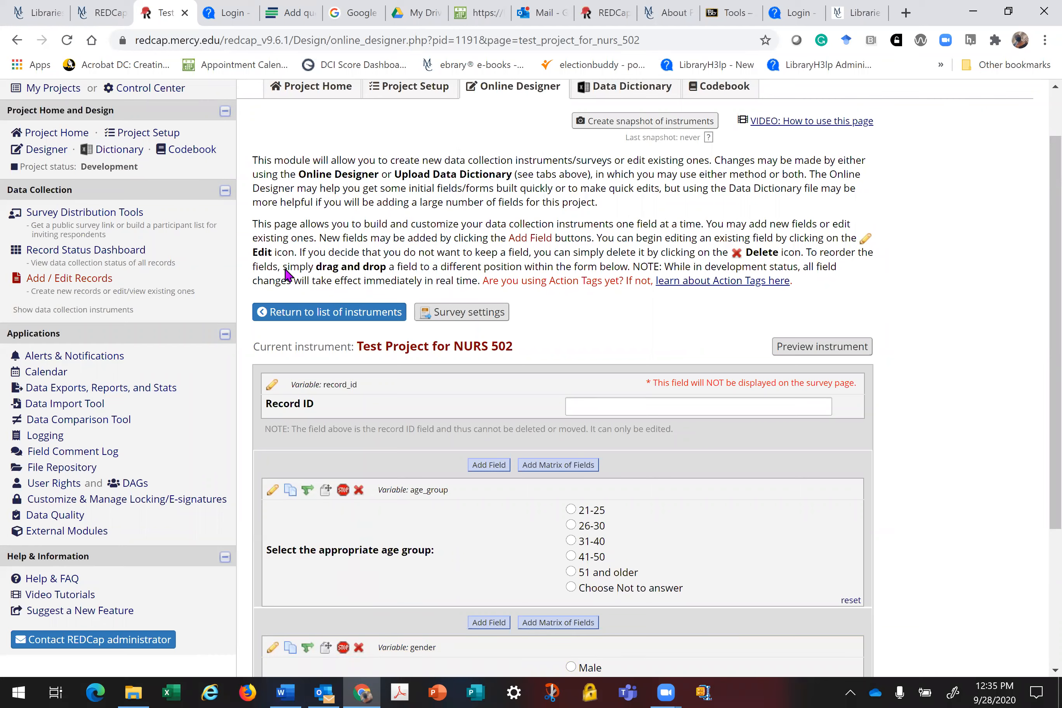
Step: Preview the public survey in a new tab, then return to Survey Distribution Tools
{"action": "left_click", "coordinate": [81, 218]}
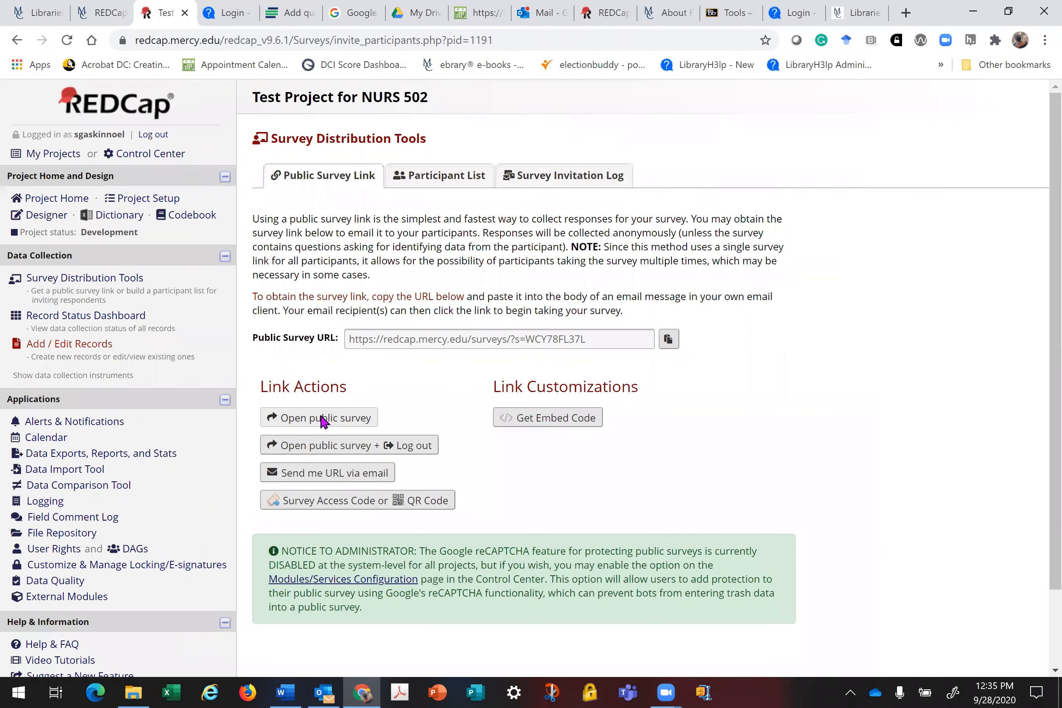
{"action": "left_click", "coordinate": [324, 419]}
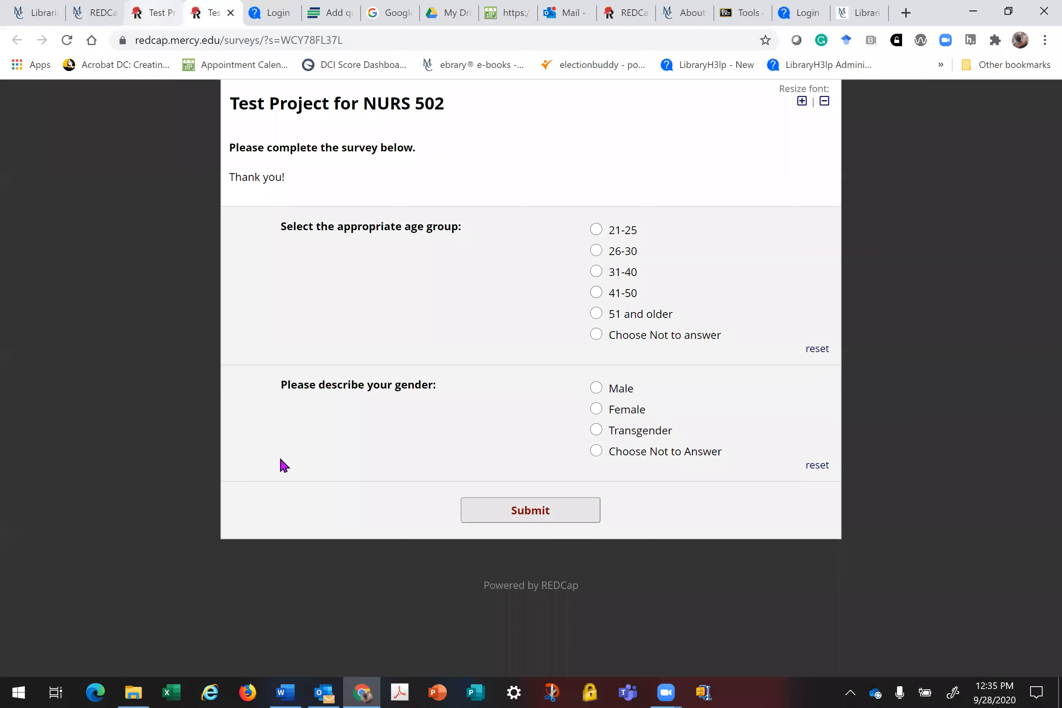
{"action": "key", "text": "ctrl+shift+Tab"}
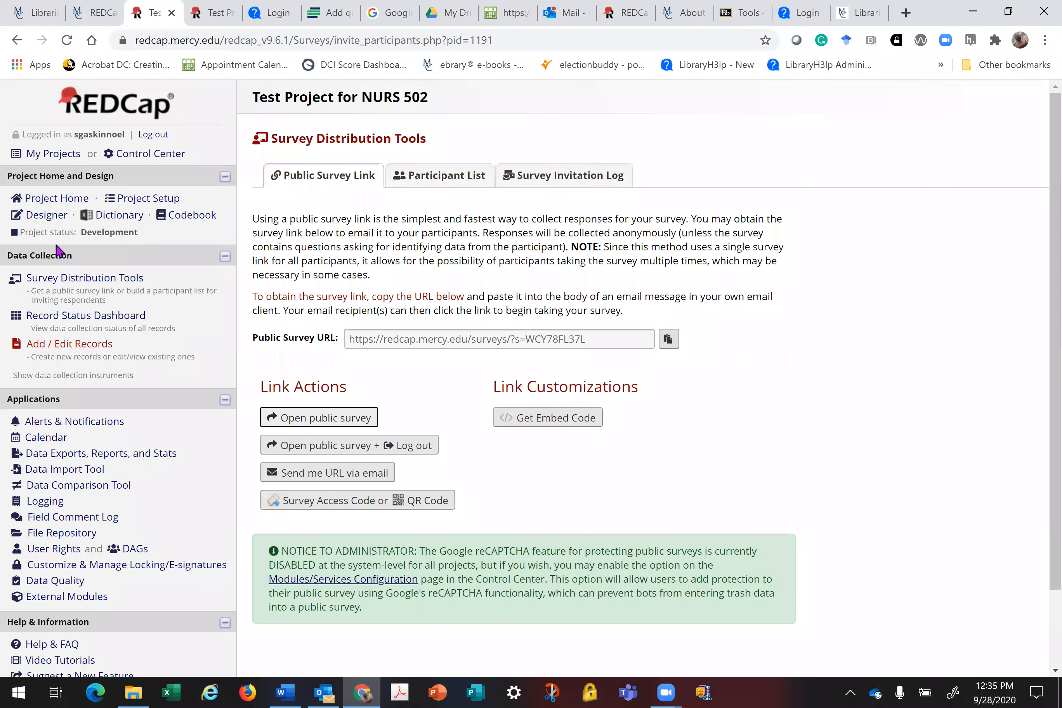
{"action": "left_click", "coordinate": [83, 280]}
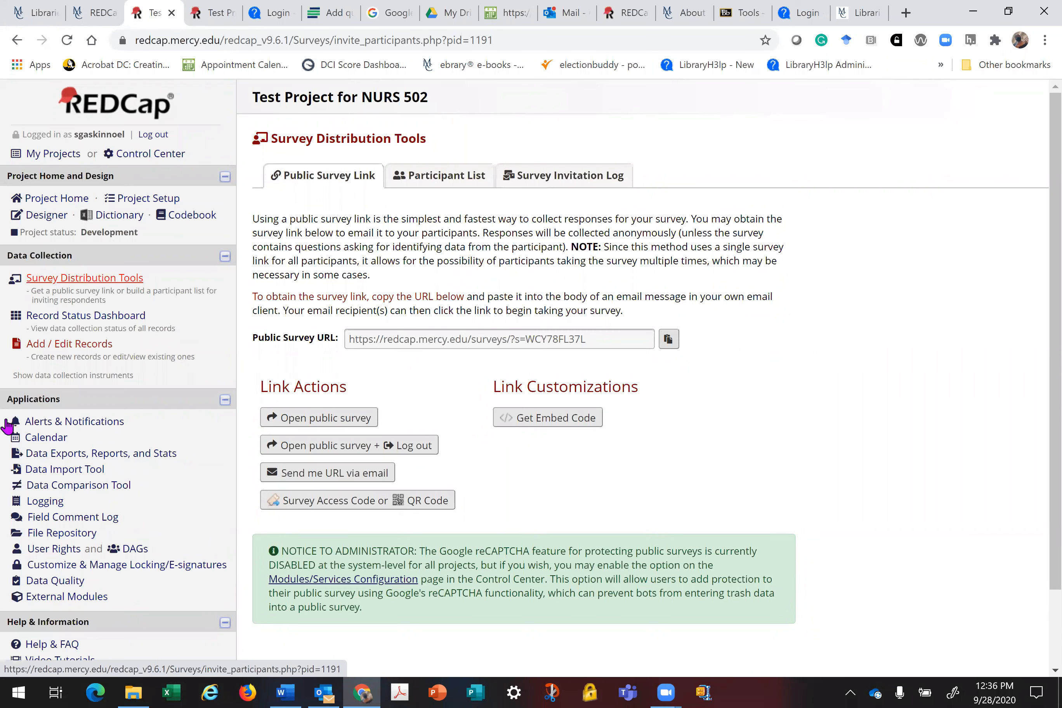
Step: On the Participant List, add the participant's email address three times, one per line
{"action": "left_click", "coordinate": [445, 179]}
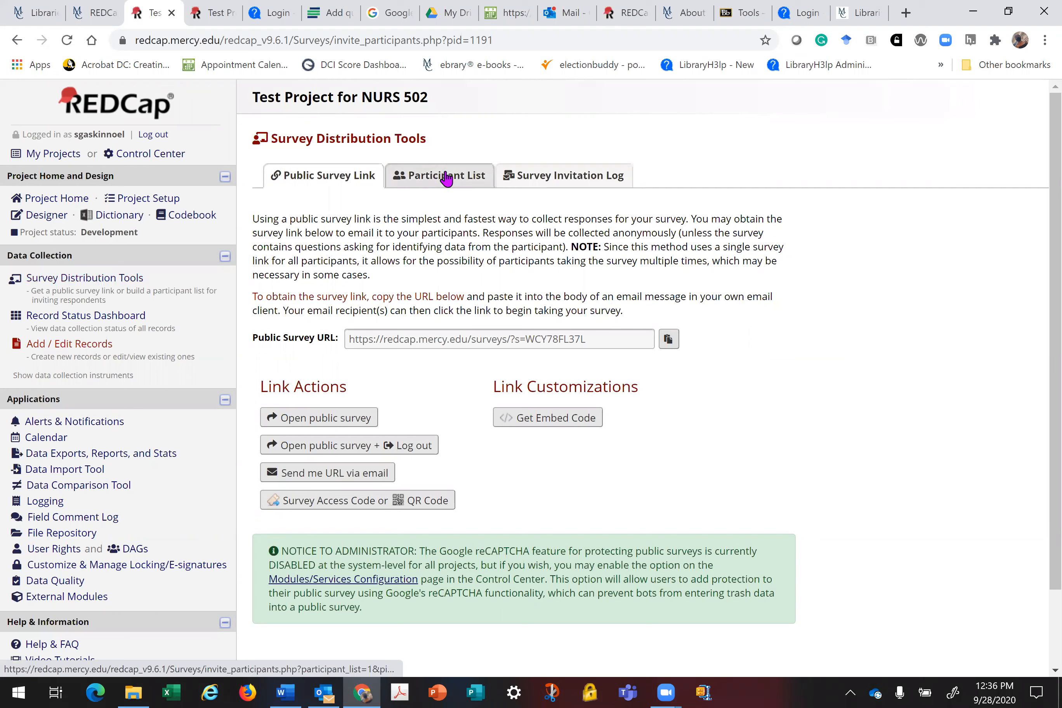
{"action": "left_click", "coordinate": [446, 179]}
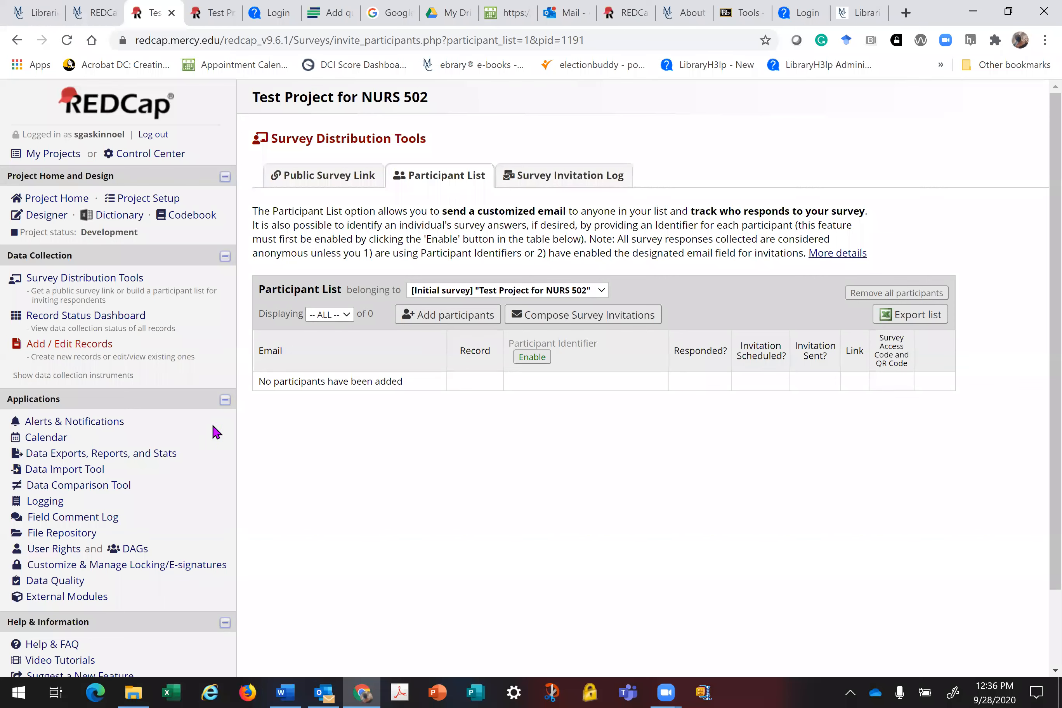
{"action": "left_click", "coordinate": [441, 312]}
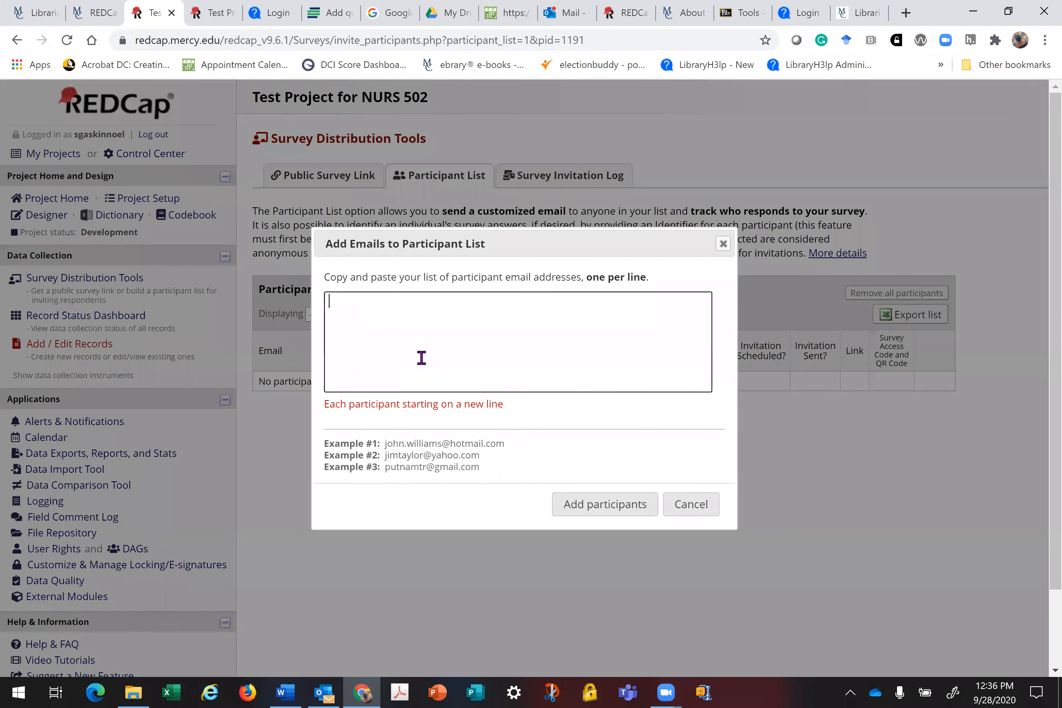
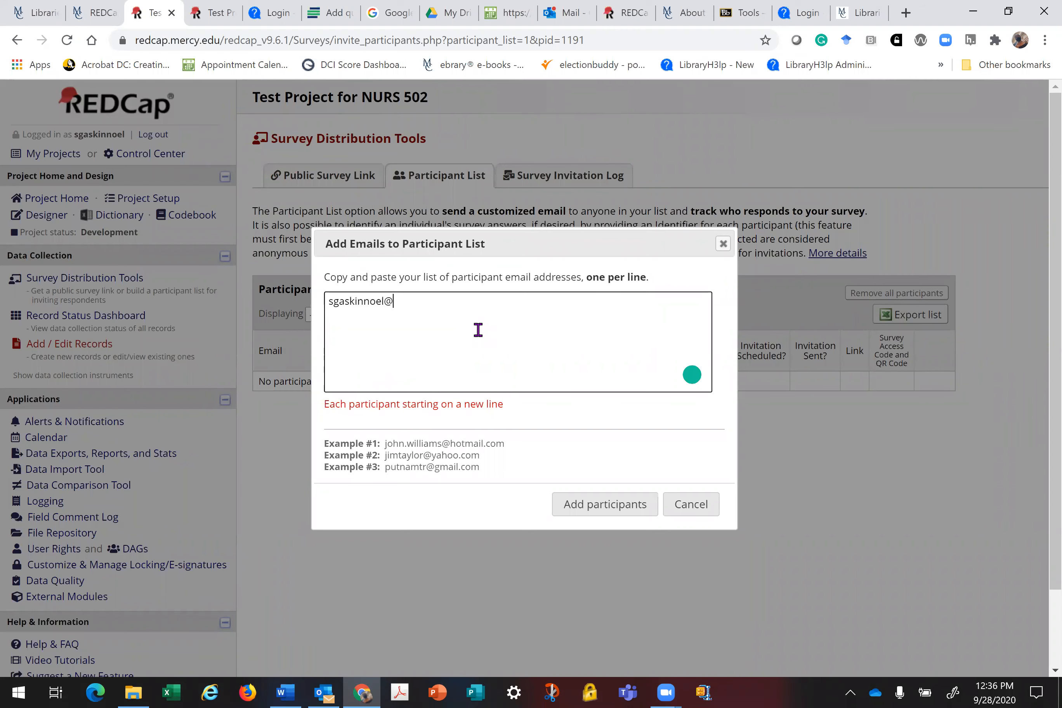
{"action": "triple_click", "coordinate": [411, 306]}
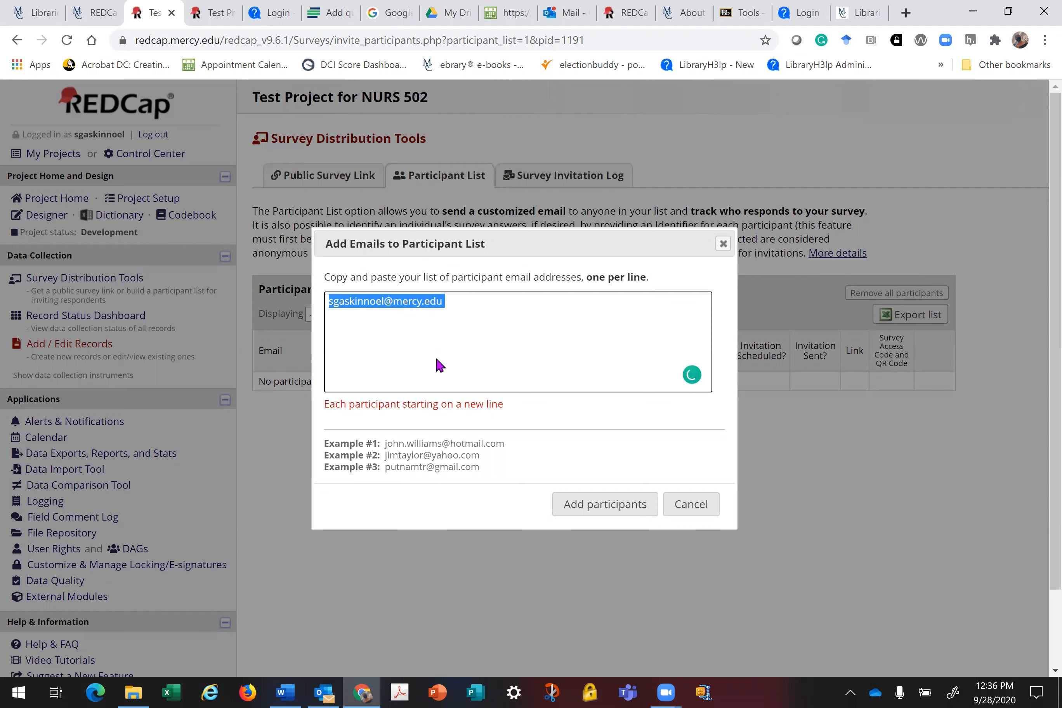
{"action": "right_click", "coordinate": [323, 321]}
{"action": "left_click", "coordinate": [377, 438]}
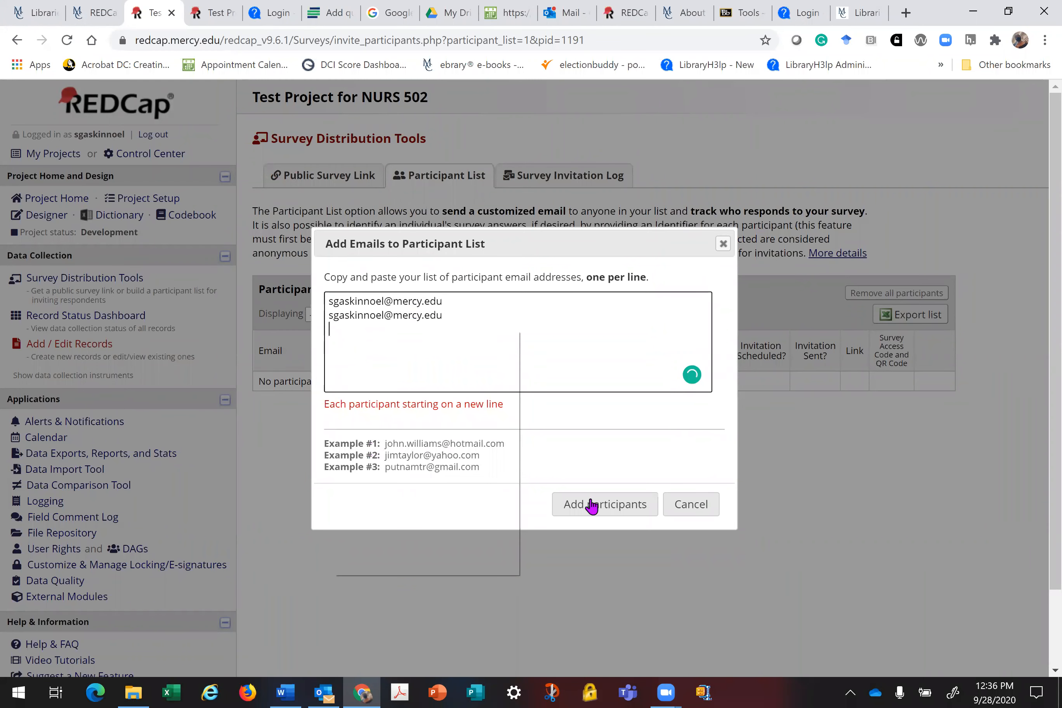
{"action": "key", "text": "ctrl+v"}
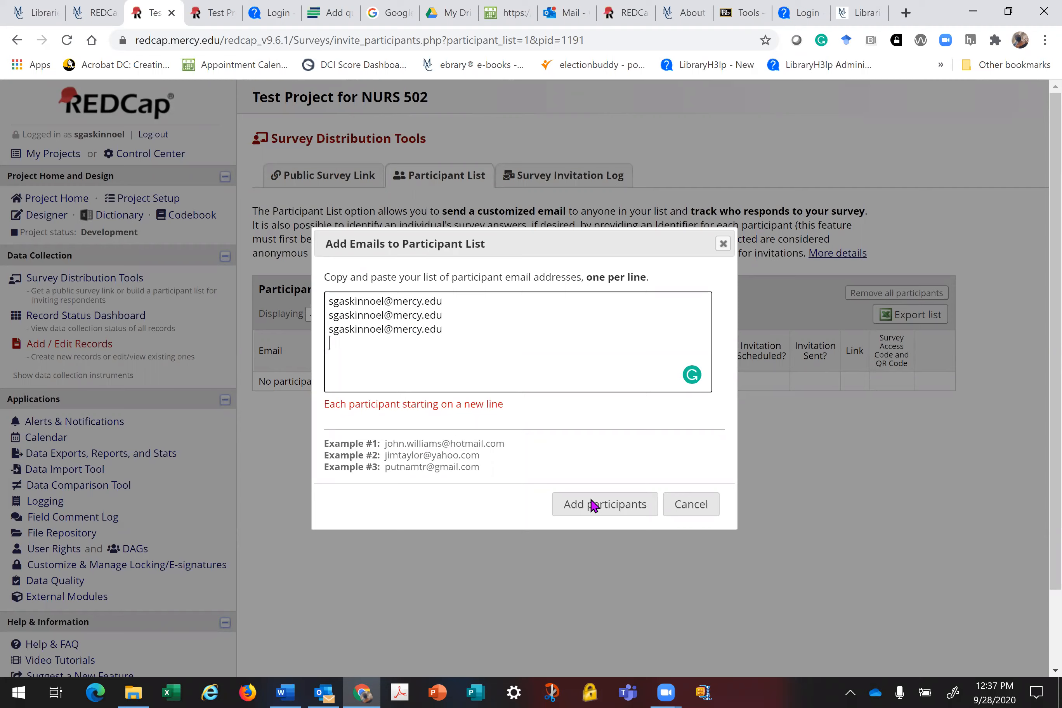
{"action": "left_click", "coordinate": [593, 506]}
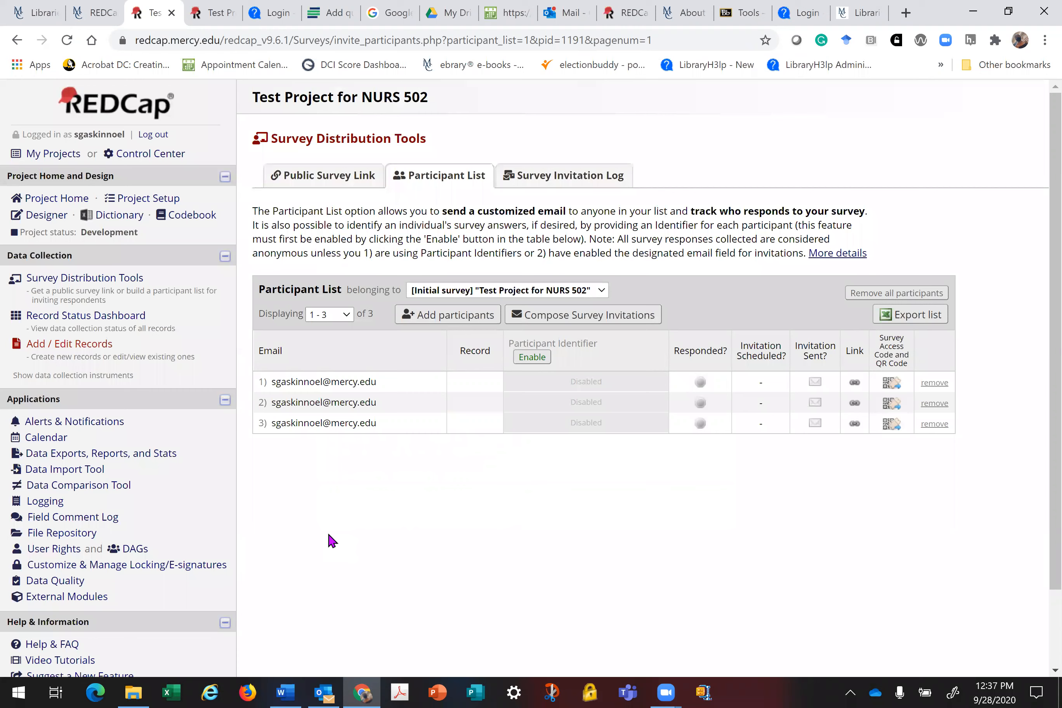
{"action": "left_click", "coordinate": [596, 319]}
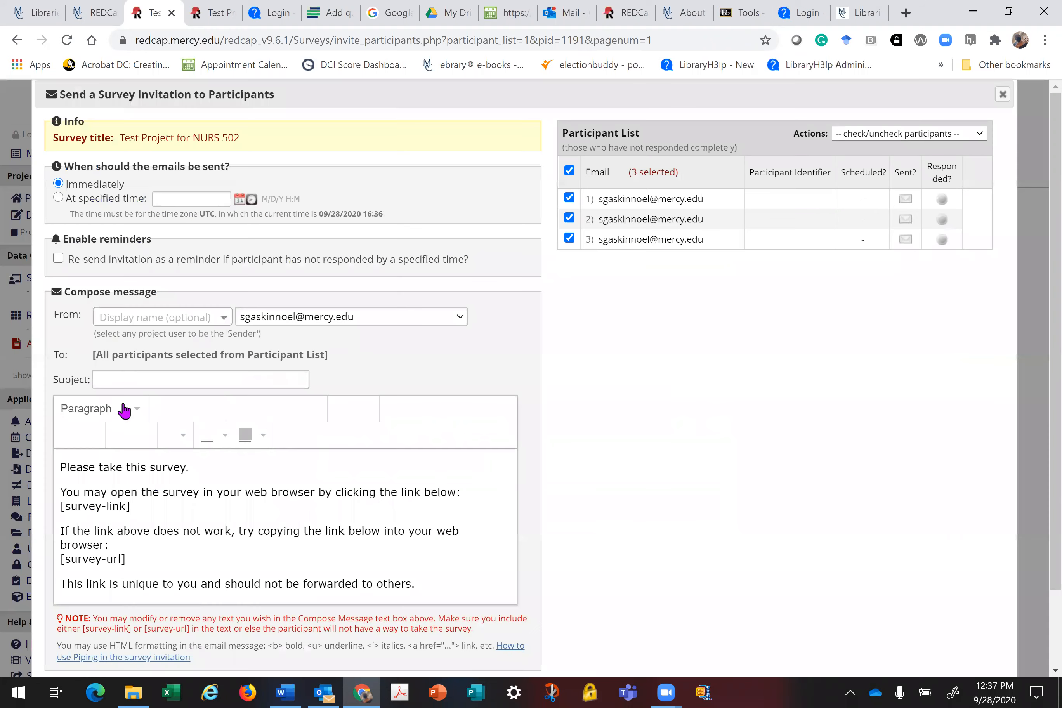
Step: Leave the survey invitation unsent, close the live-survey tab, and go back a page
{"action": "left_click", "coordinate": [128, 378]}
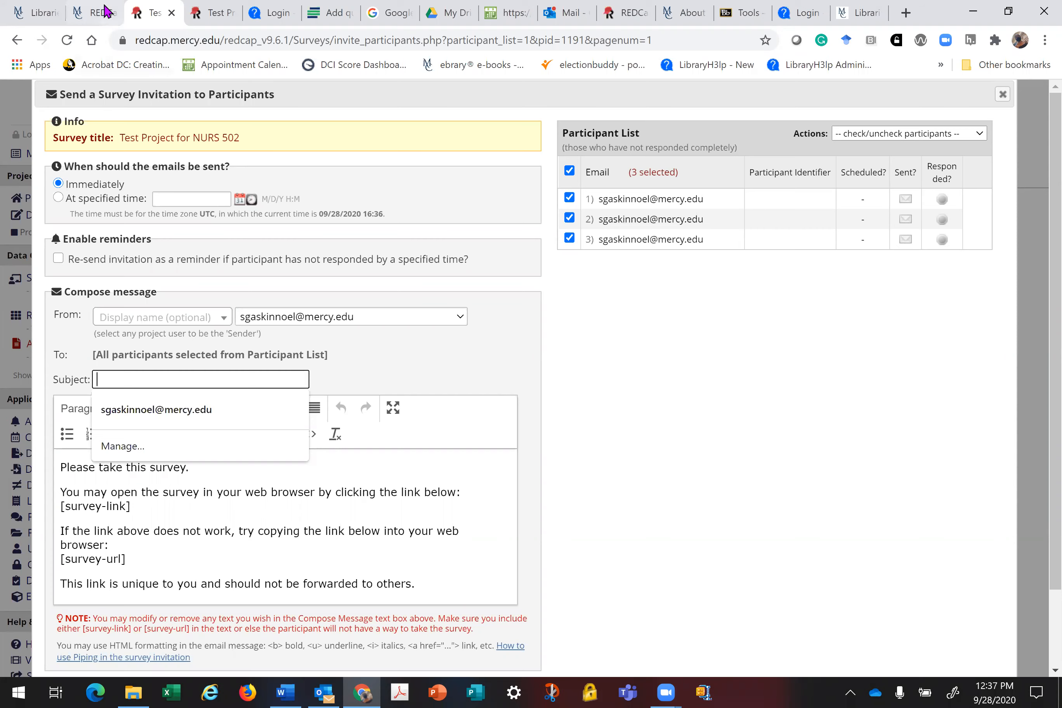
{"action": "left_click", "coordinate": [126, 7]}
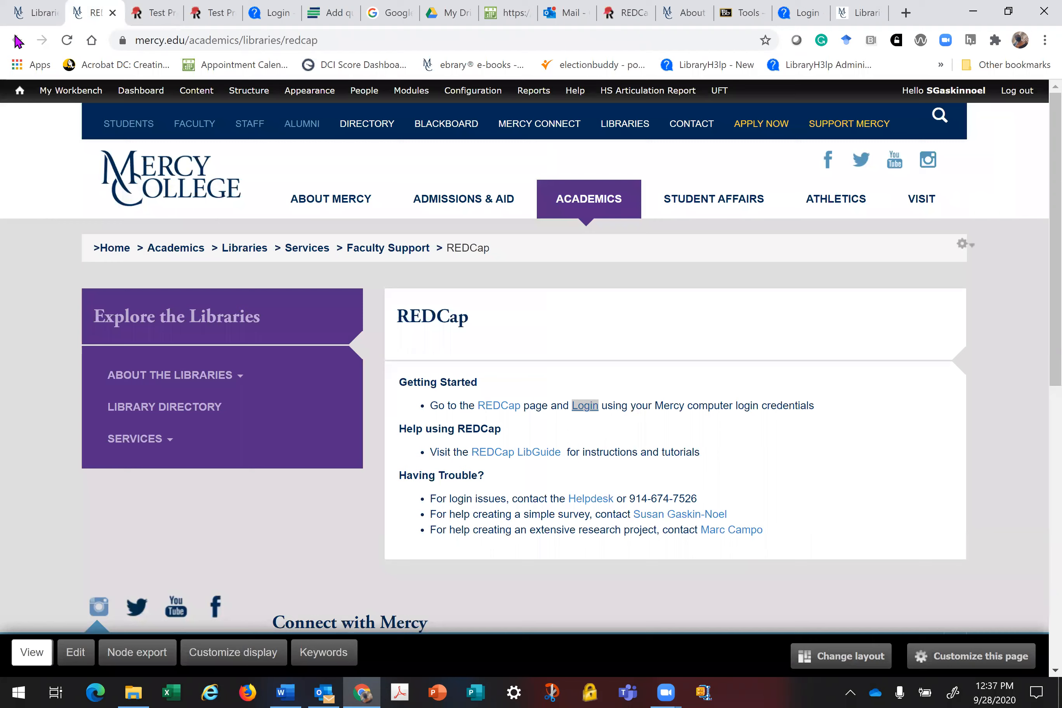
{"action": "key", "text": "ctrl+Tab"}
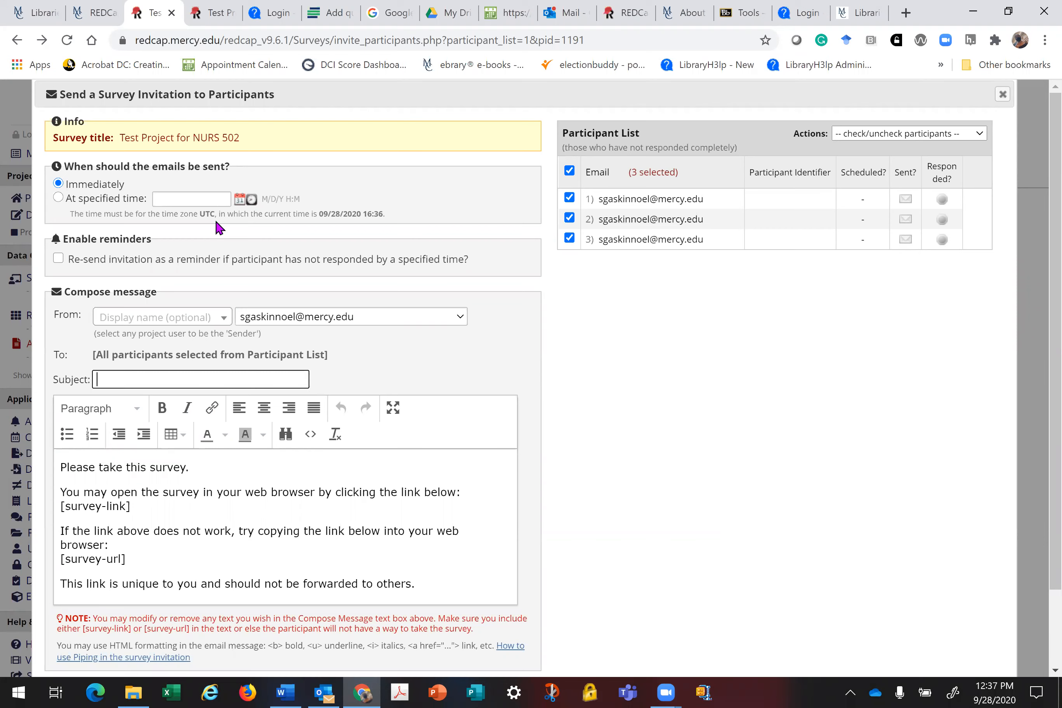
{"action": "left_click", "coordinate": [189, 19]}
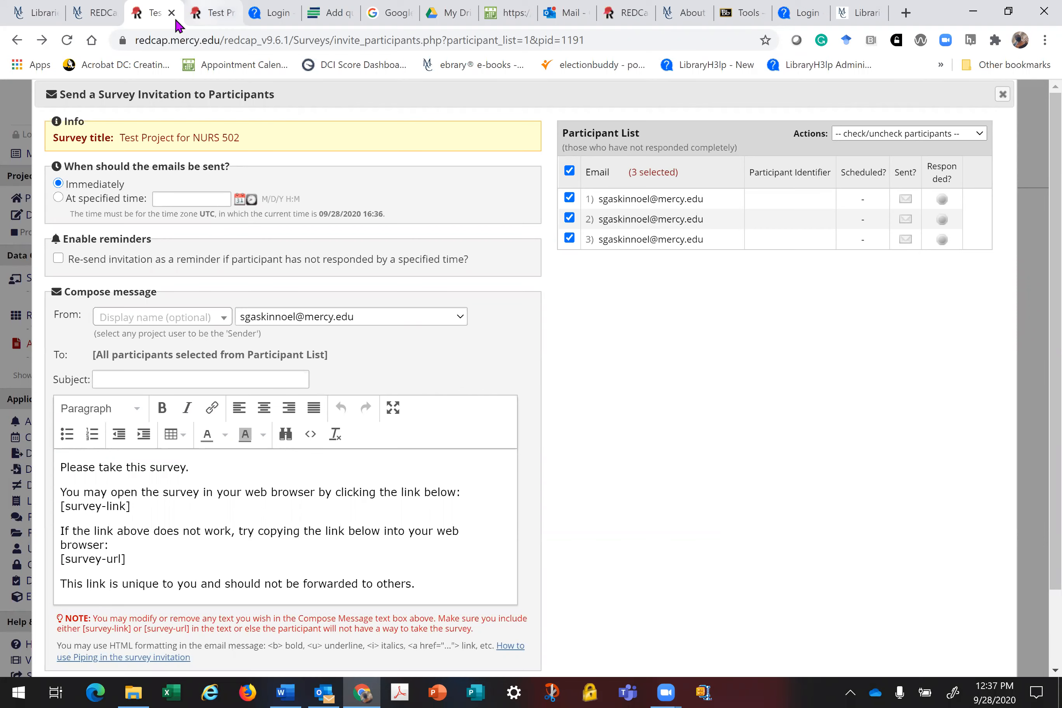
{"action": "left_click", "coordinate": [191, 21]}
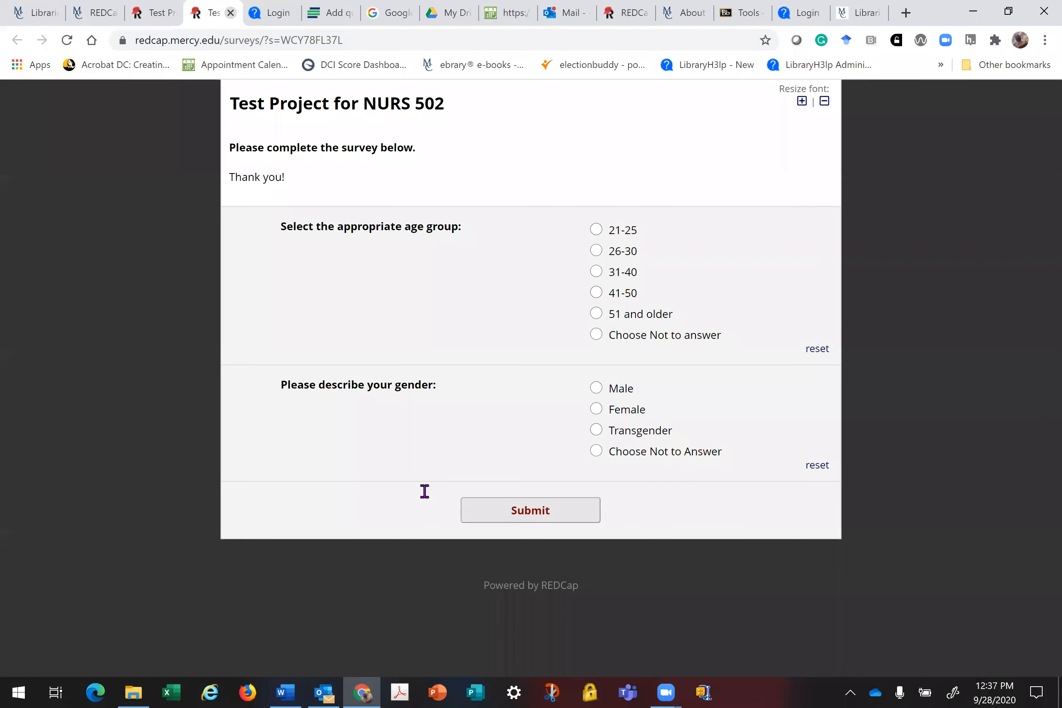
{"action": "key", "text": "ctrl+w"}
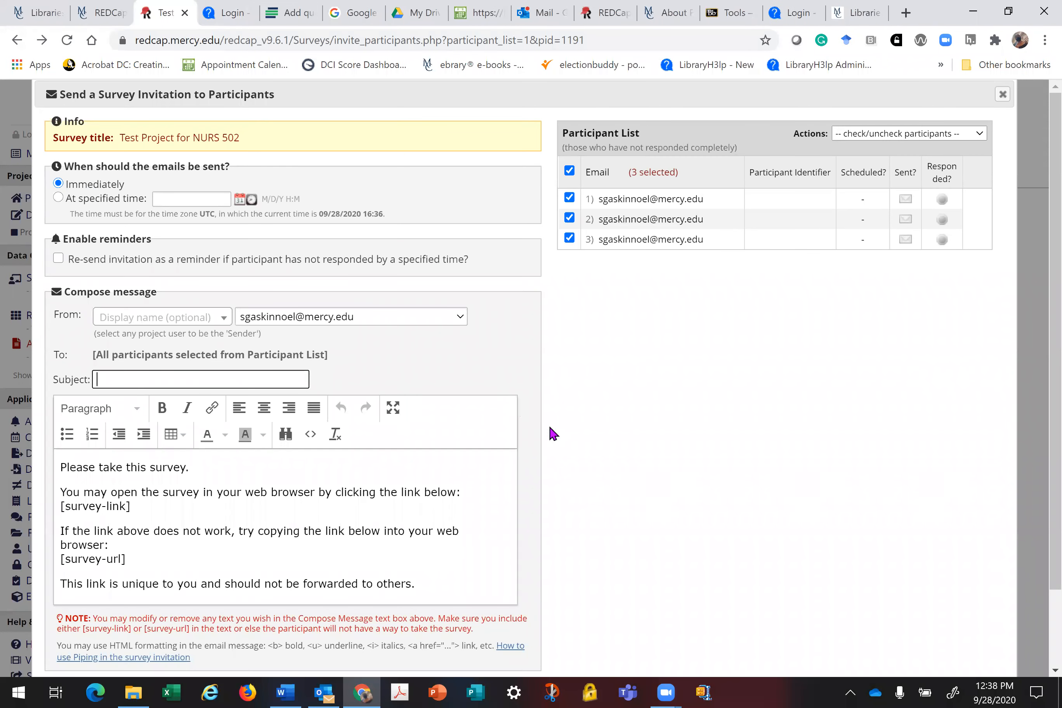
{"action": "key", "text": "alt+Left"}
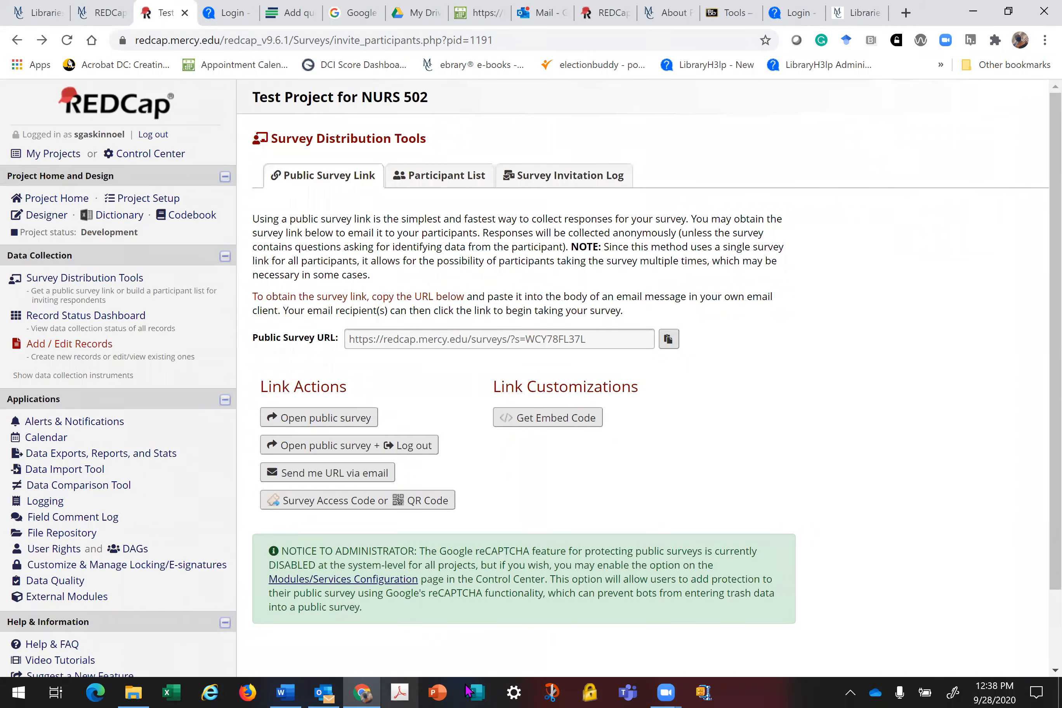
Step: Browse Stats & Charts and other export options, then export All data as CSV (labels)
{"action": "left_click", "coordinate": [121, 457]}
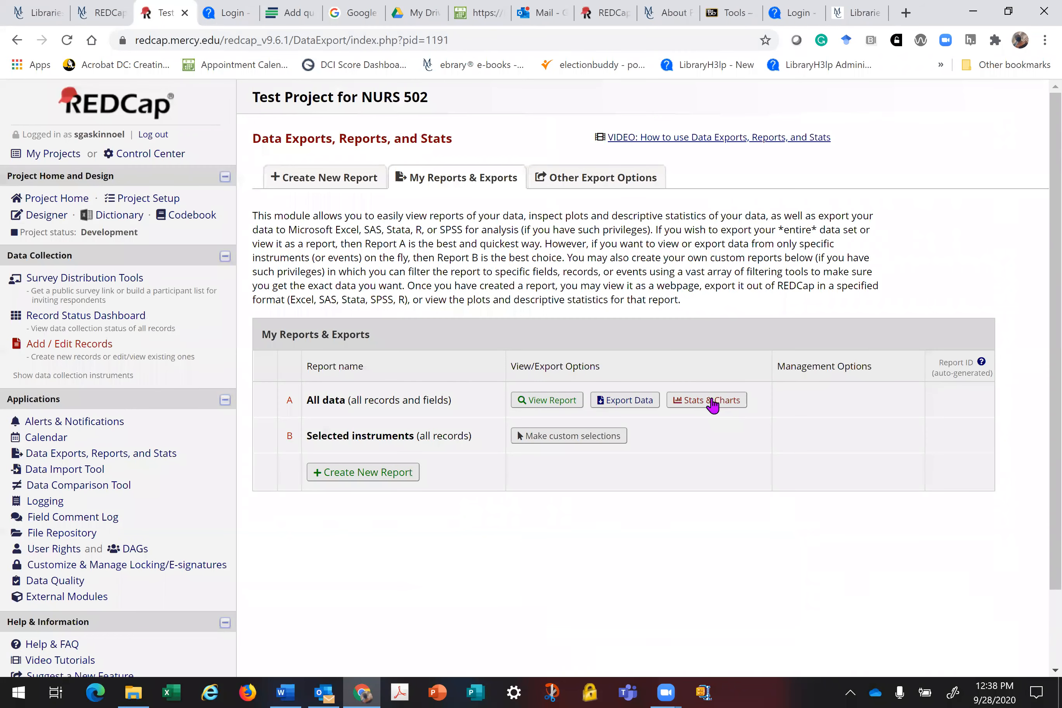
{"action": "left_click", "coordinate": [713, 405]}
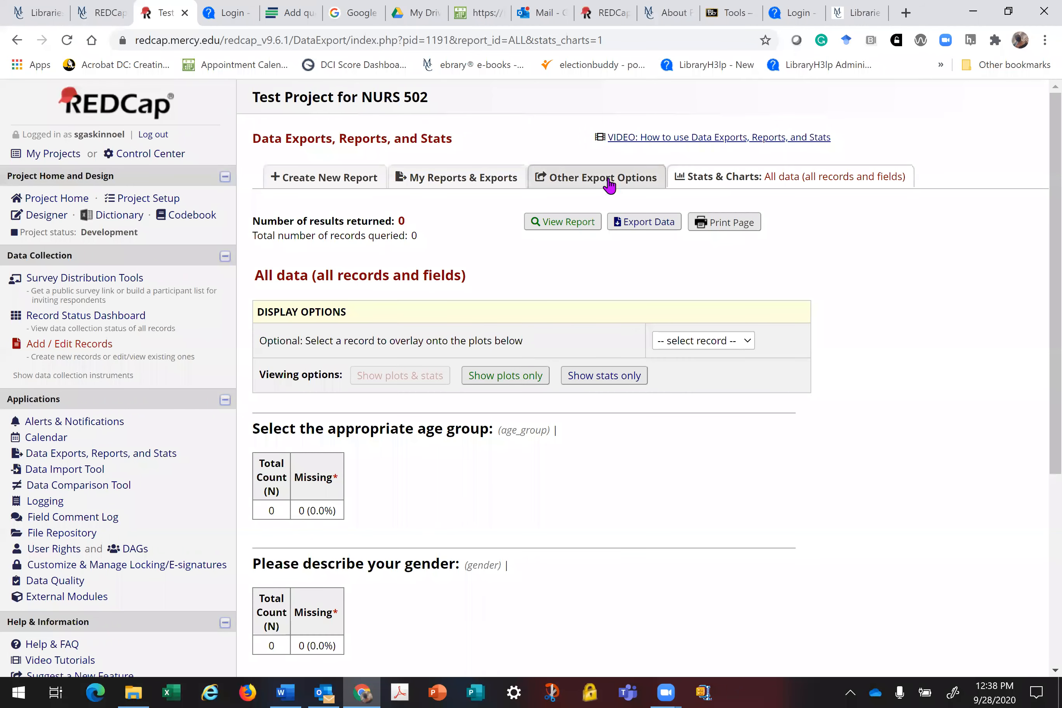
{"action": "left_click", "coordinate": [609, 185]}
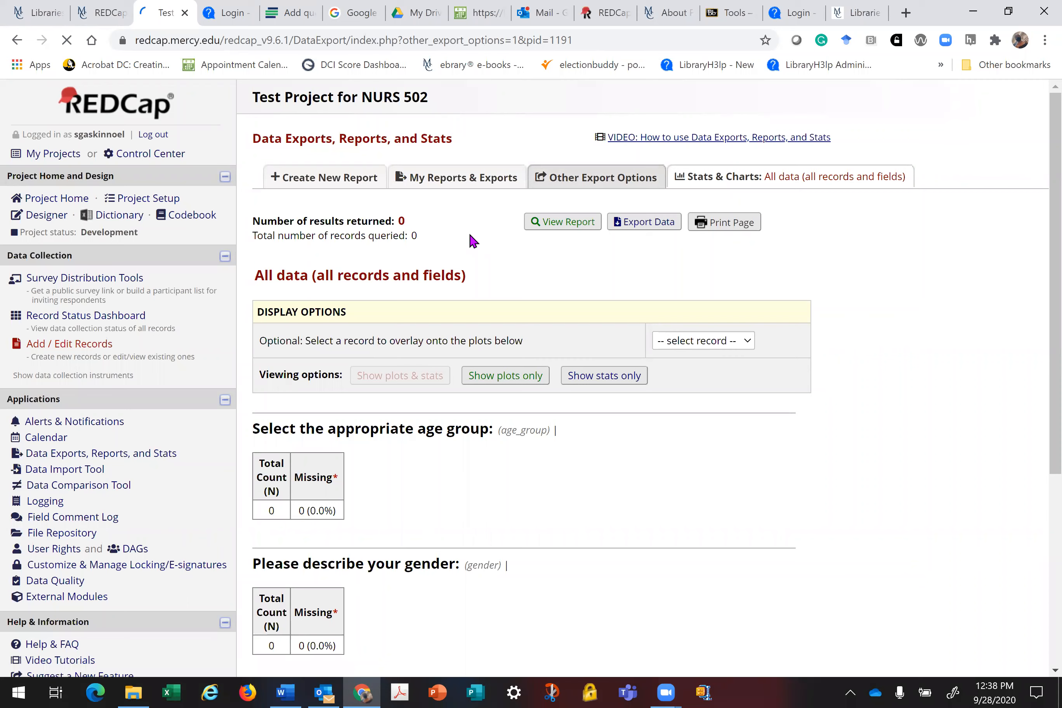
{"action": "left_click", "coordinate": [464, 179]}
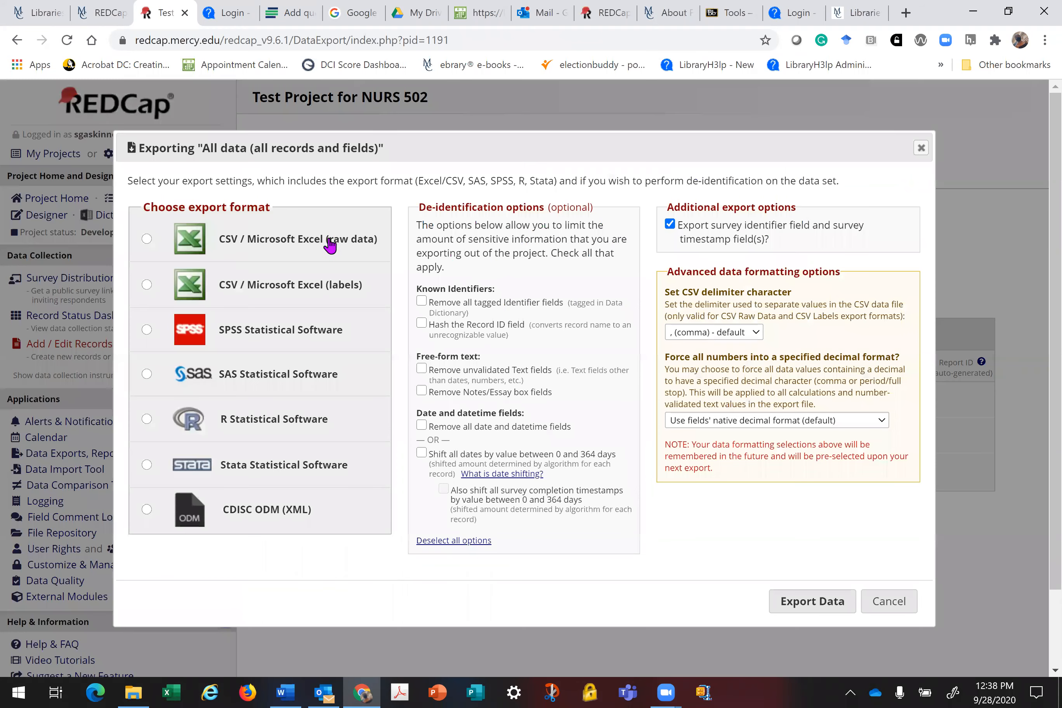
{"action": "left_click", "coordinate": [330, 242]}
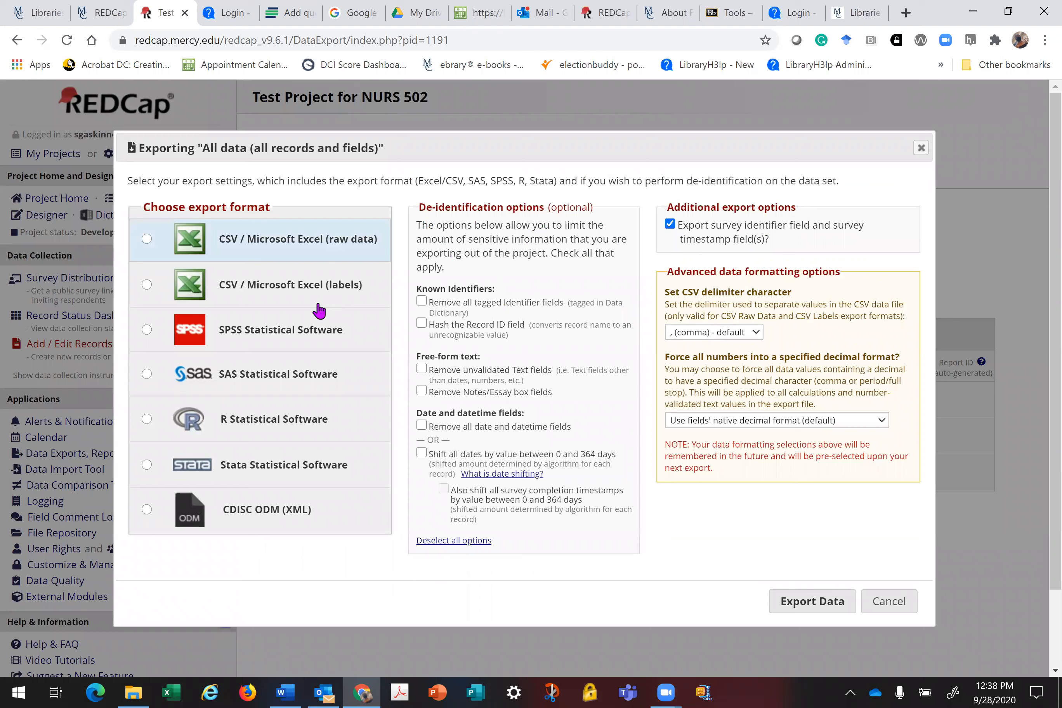
{"action": "left_click", "coordinate": [316, 297]}
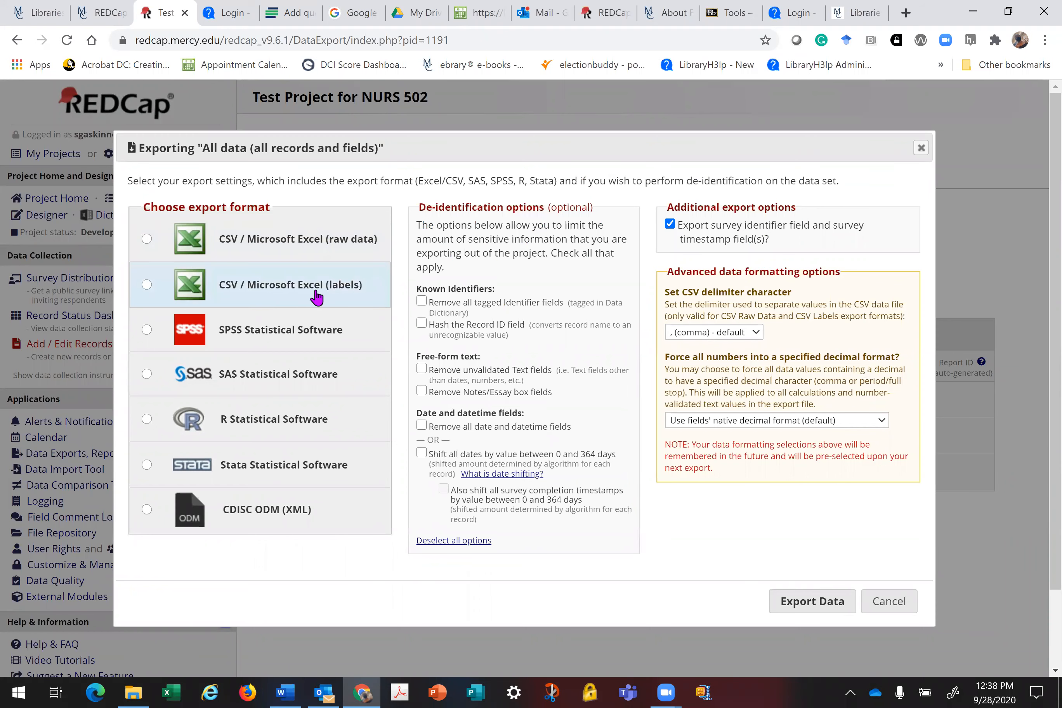